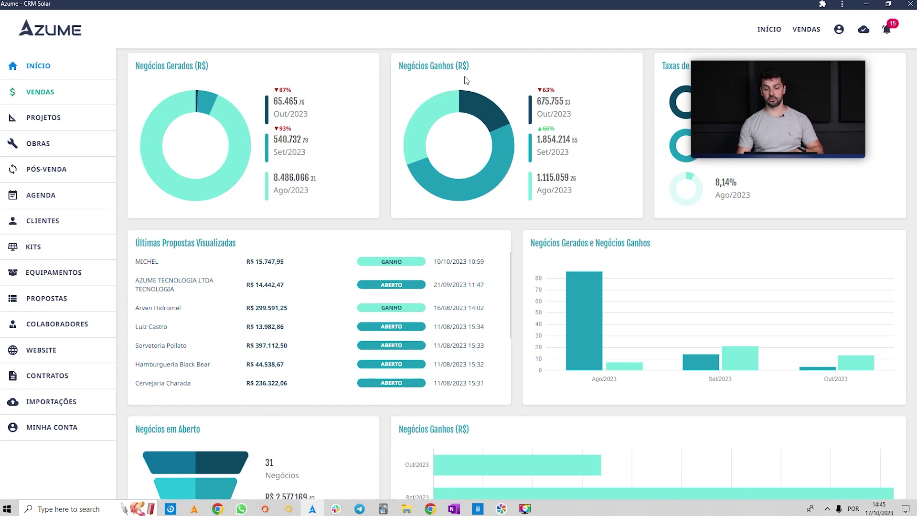
# Open the sales funnel (Funil de Vendas) and look across its stages
pyautogui.scroll(-3, 476, 152)
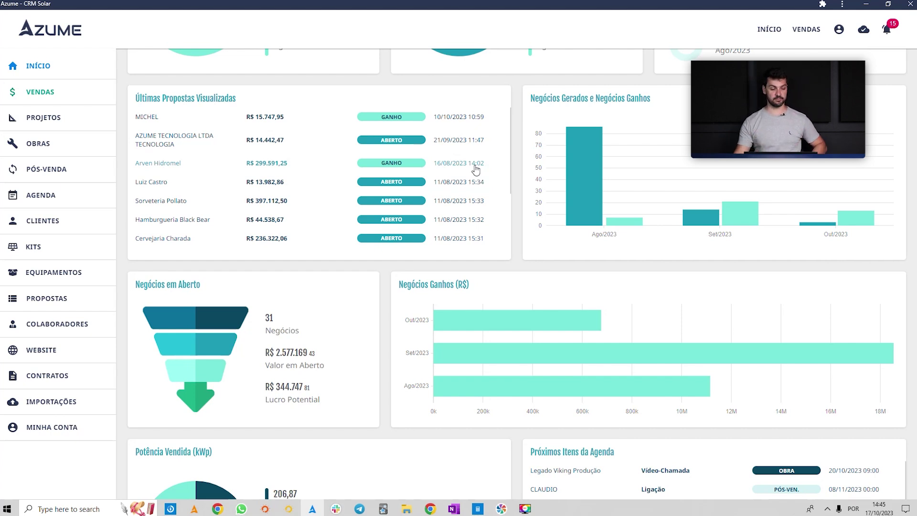
pyautogui.click(58, 91)
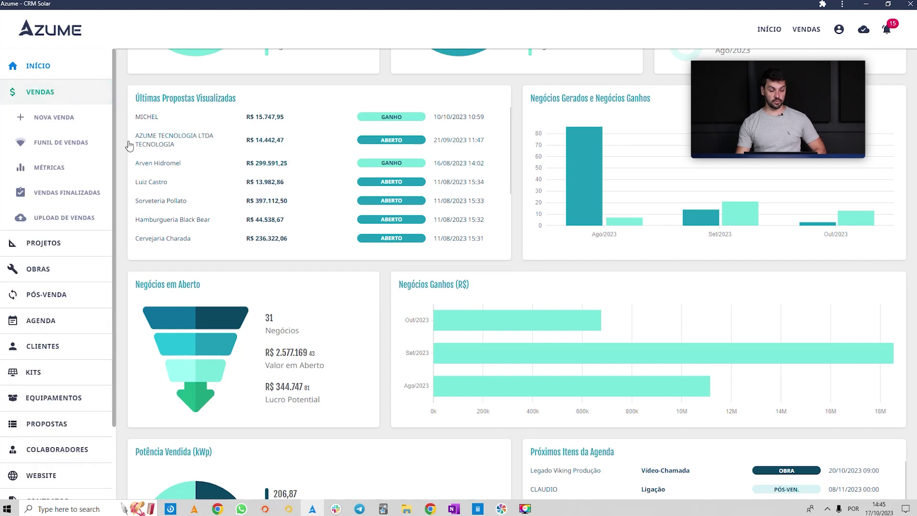
pyautogui.click(54, 145)
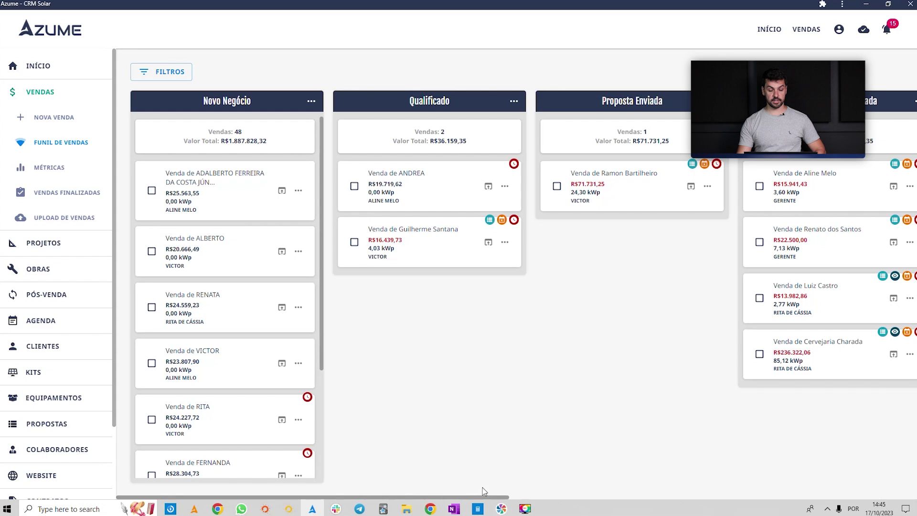
pyautogui.moveTo(484, 497); pyautogui.dragTo(619, 498)
pyautogui.hscroll(-5, 571, 464)
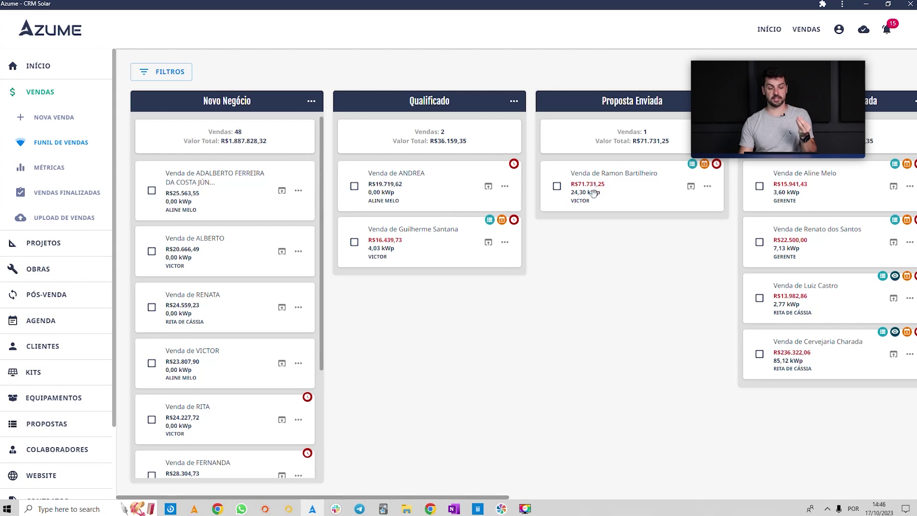
# Open the first sale in the Novo Negócio stage and answer 500 for the energy bill value in its checklist
pyautogui.click(280, 193)
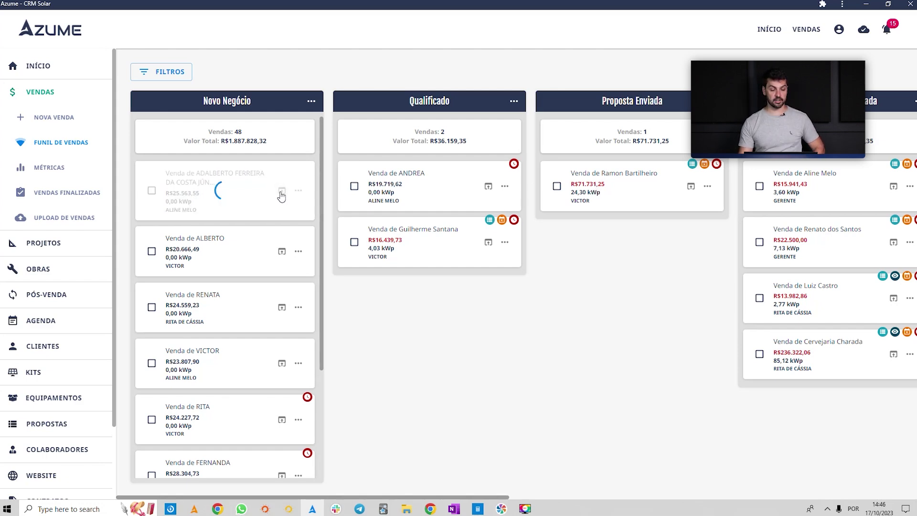
pyautogui.click(68, 349)
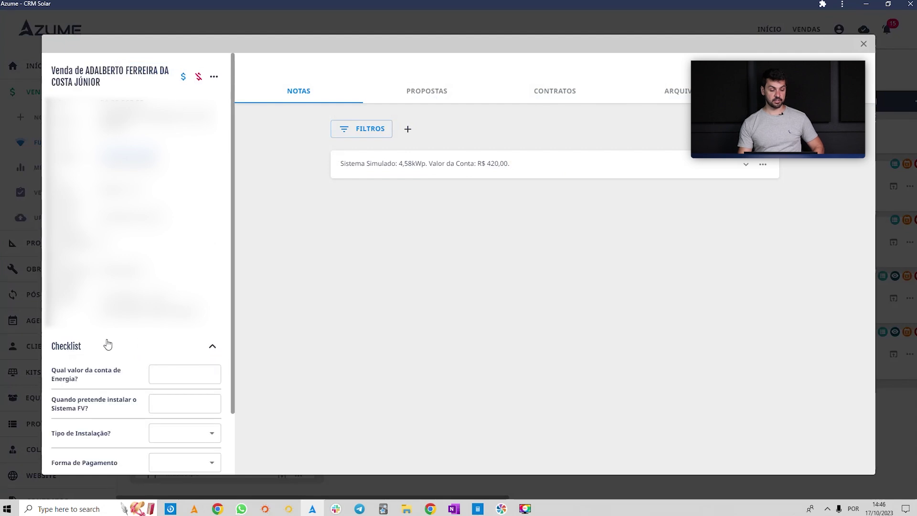
pyautogui.scroll(-2, 152, 292)
pyautogui.click(177, 307)
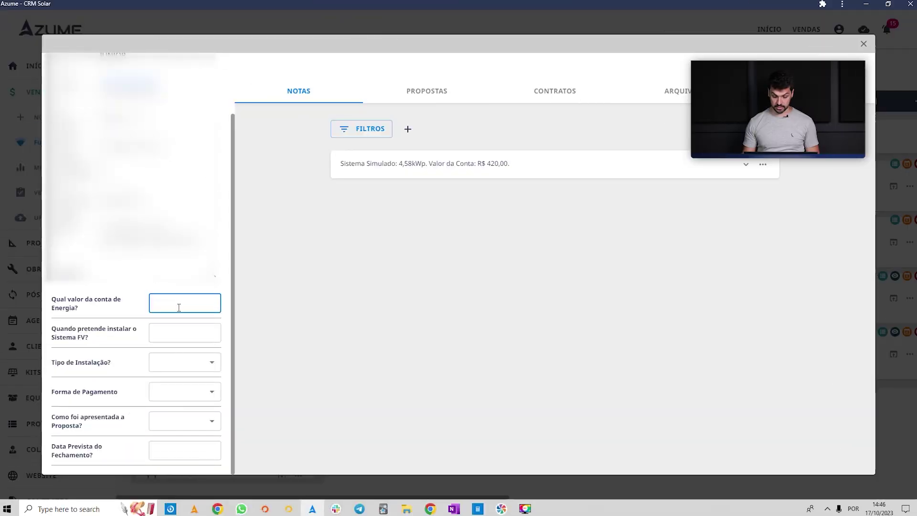
pyautogui.write('500')
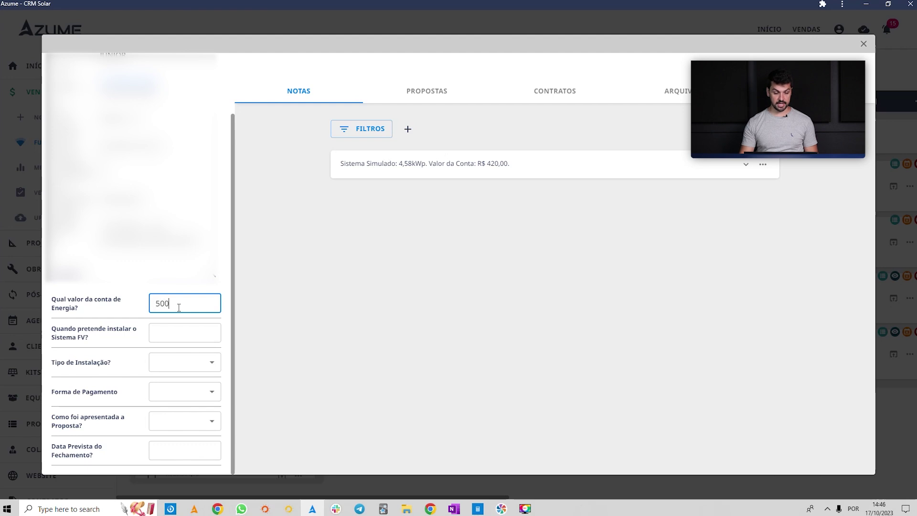
pyautogui.click(323, 291)
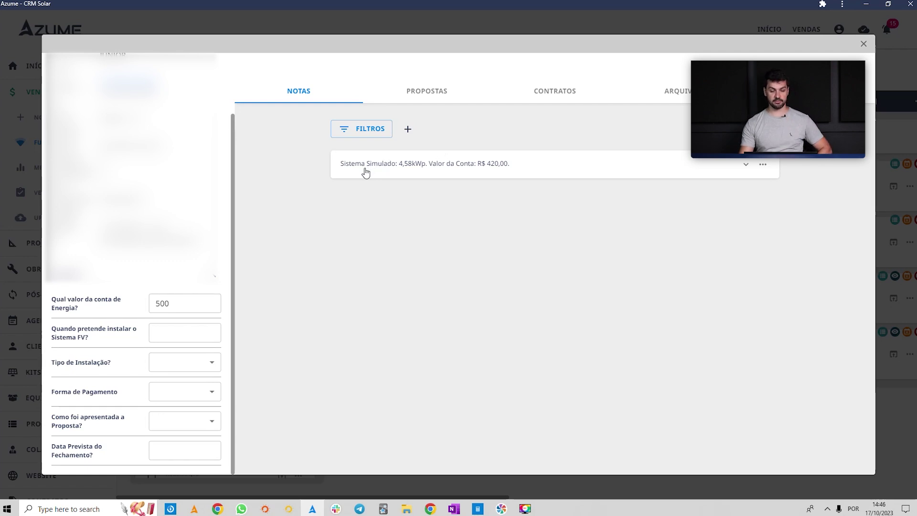
# Expand the simulated-system note, try 420 as the checklist's energy bill value, and restore the answer to 500
pyautogui.click(441, 171)
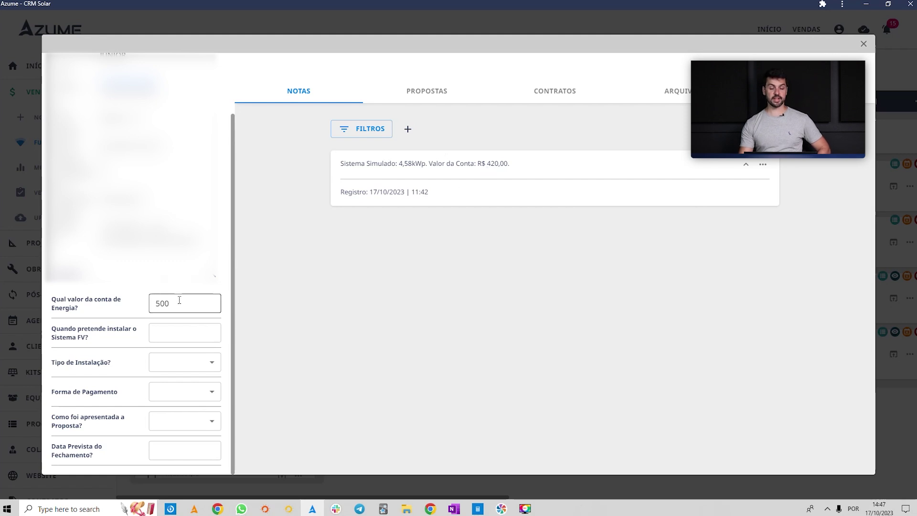
pyautogui.click(149, 310)
pyautogui.hotkey('ctrl', 'a')
pyautogui.write('420')
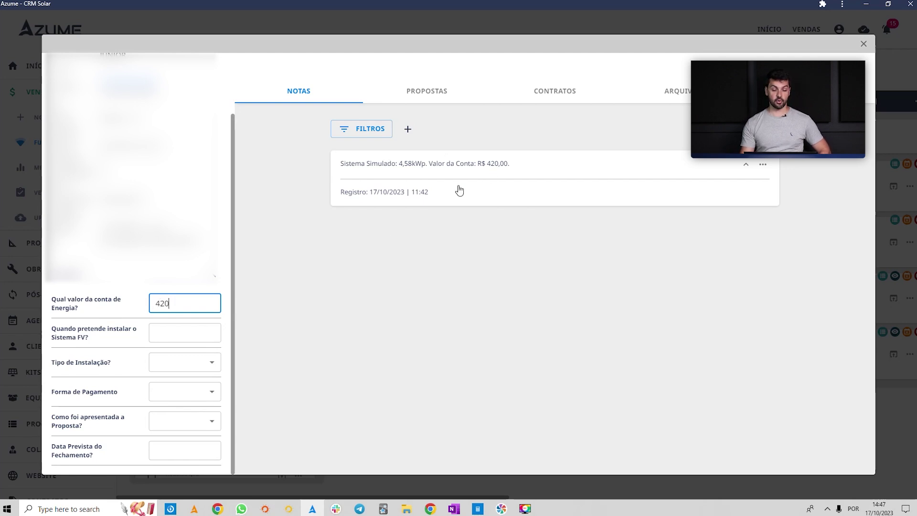
pyautogui.moveTo(199, 301); pyautogui.dragTo(116, 309)
pyautogui.write('500')
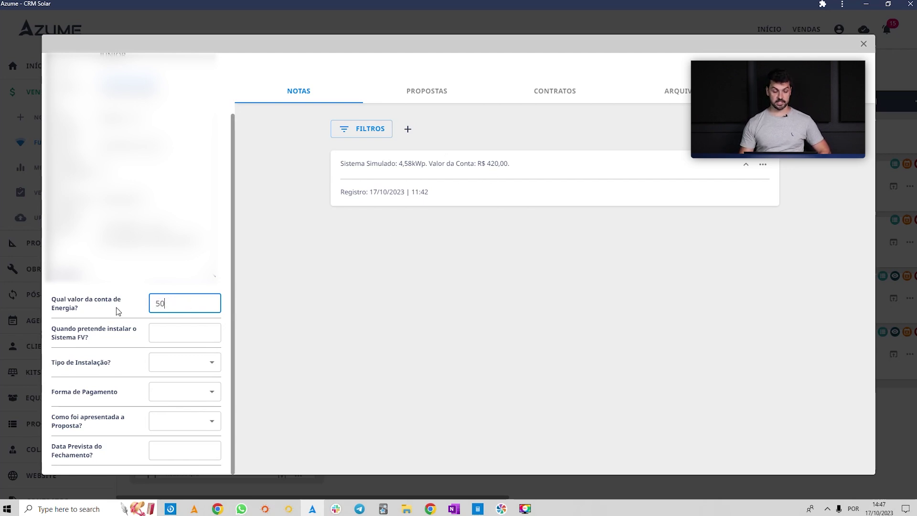
pyautogui.click(353, 342)
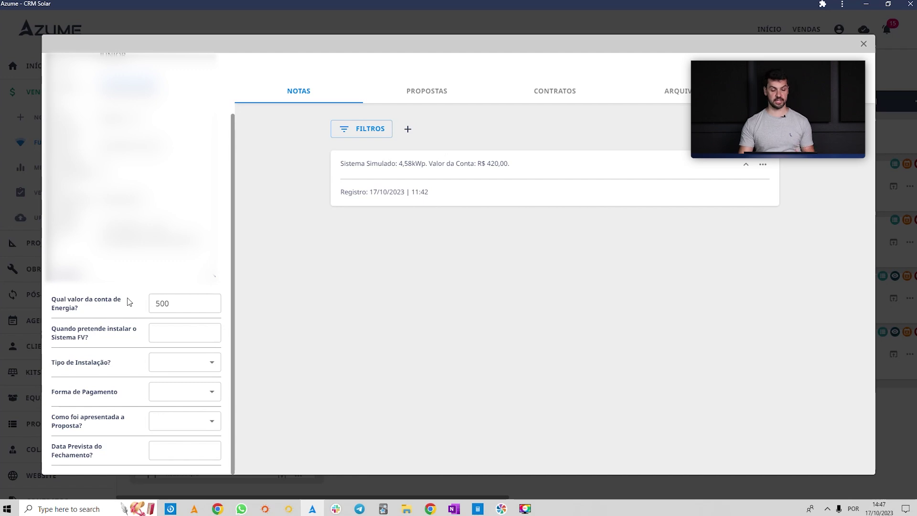
# Enter 20/11/2023 as the answer for when the client intends to install the PV system
pyautogui.click(177, 329)
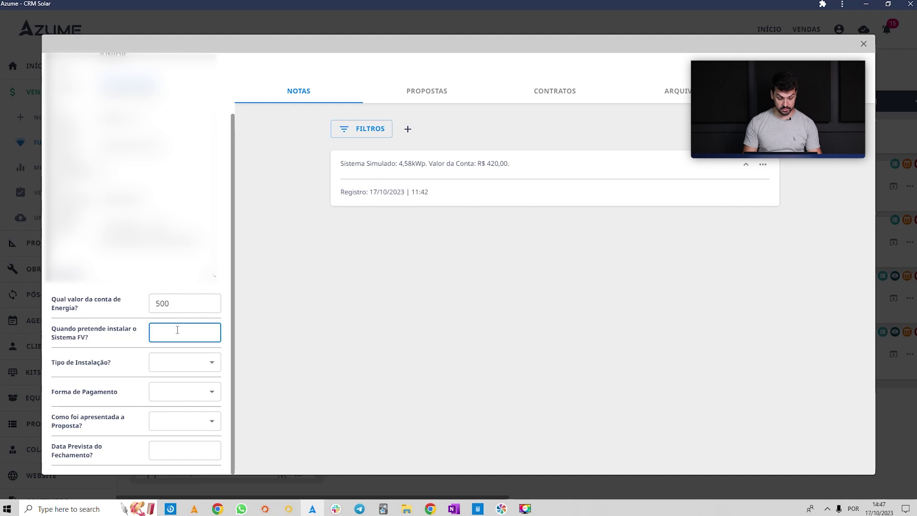
pyautogui.write('Dia')
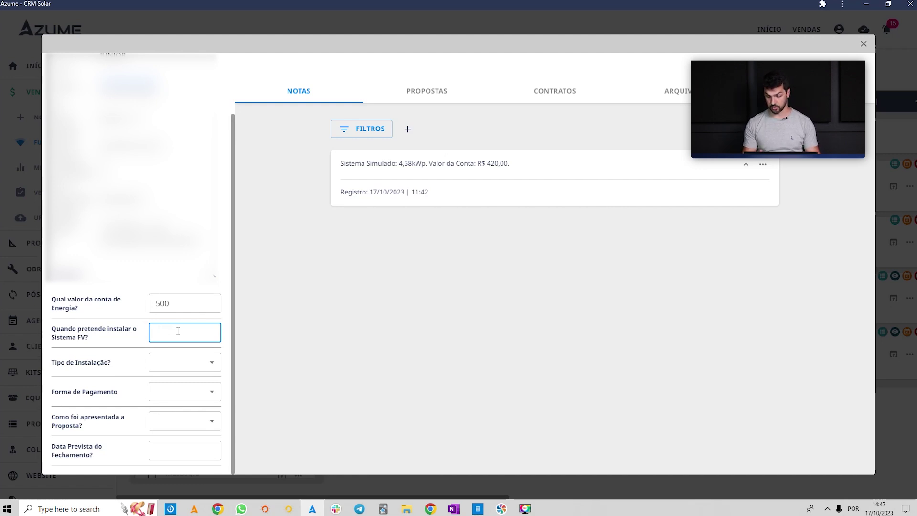
pyautogui.write('20/0')
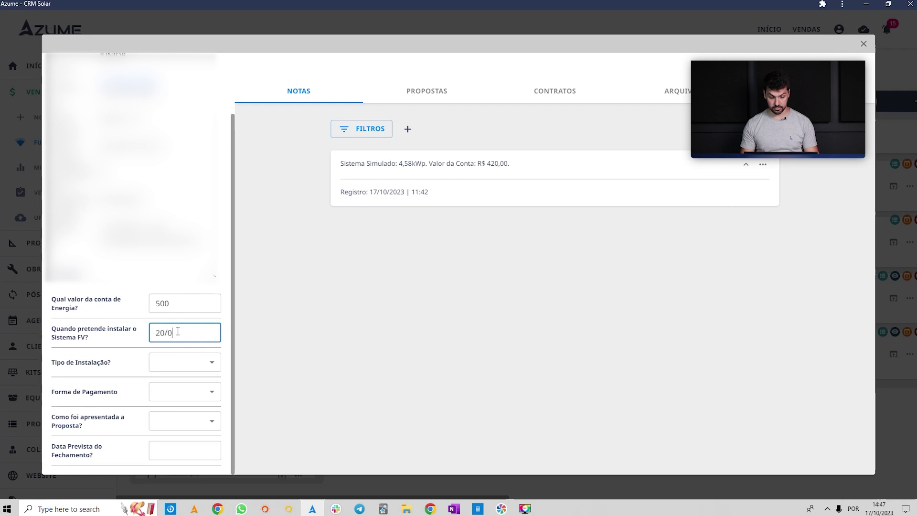
pyautogui.press('BackSpace')
pyautogui.press('BackSpace')
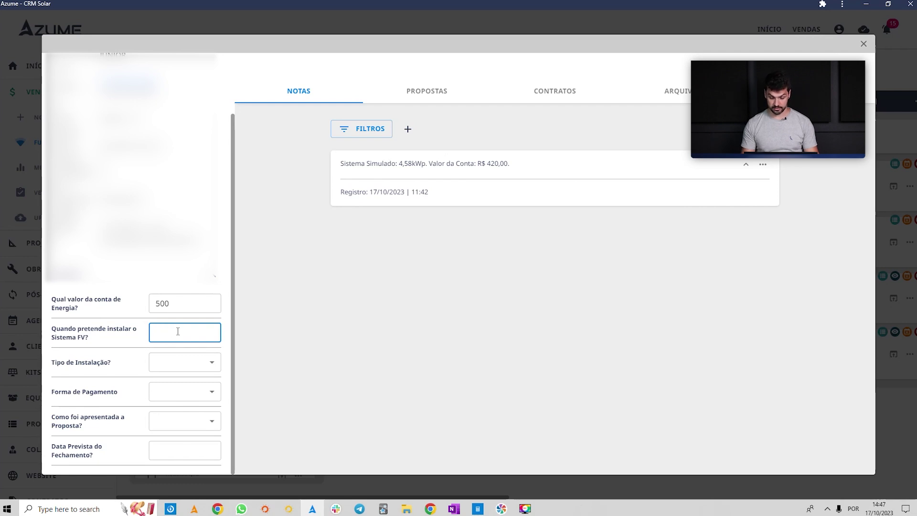
pyautogui.write('20/11/20')
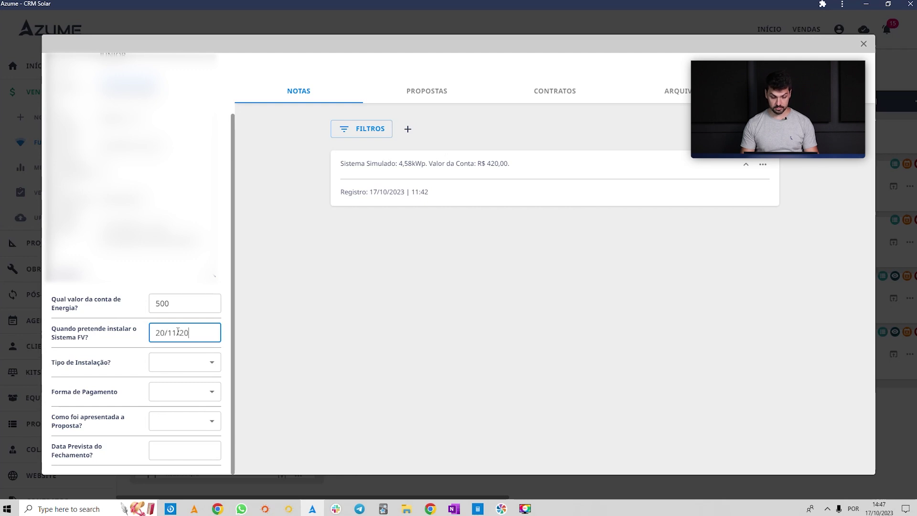
pyautogui.write('23')
pyautogui.click(170, 356)
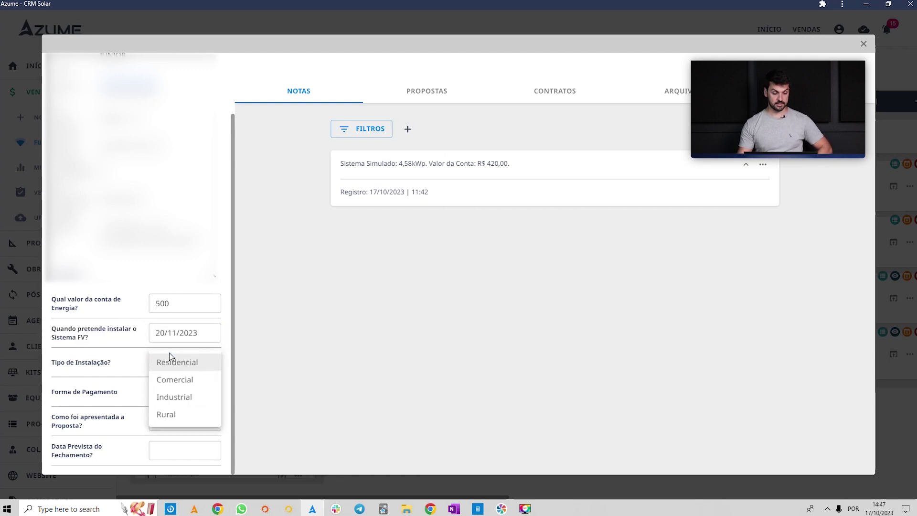
pyautogui.click(180, 340)
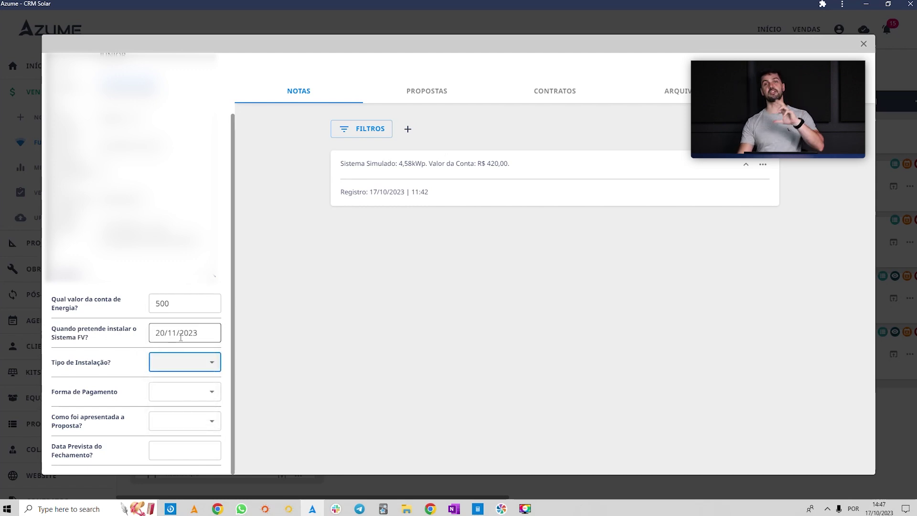
# Set the answer for when the client intends to install the PV system to Novembro
pyautogui.tripleClick(181, 337)
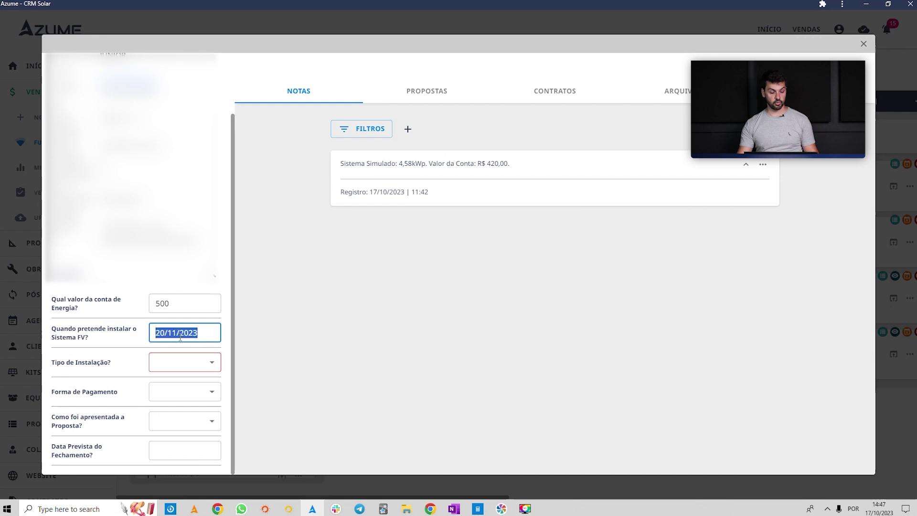
pyautogui.write('Novembro')
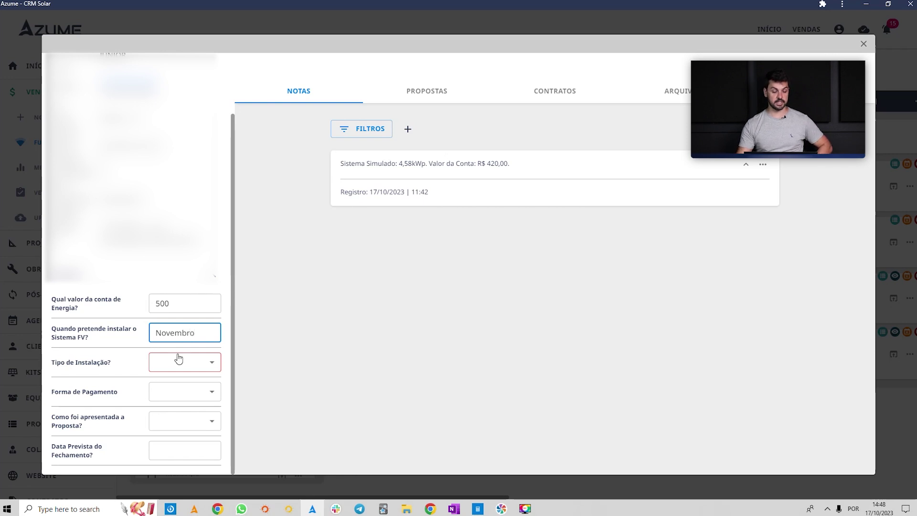
pyautogui.click(177, 358)
pyautogui.click(181, 291)
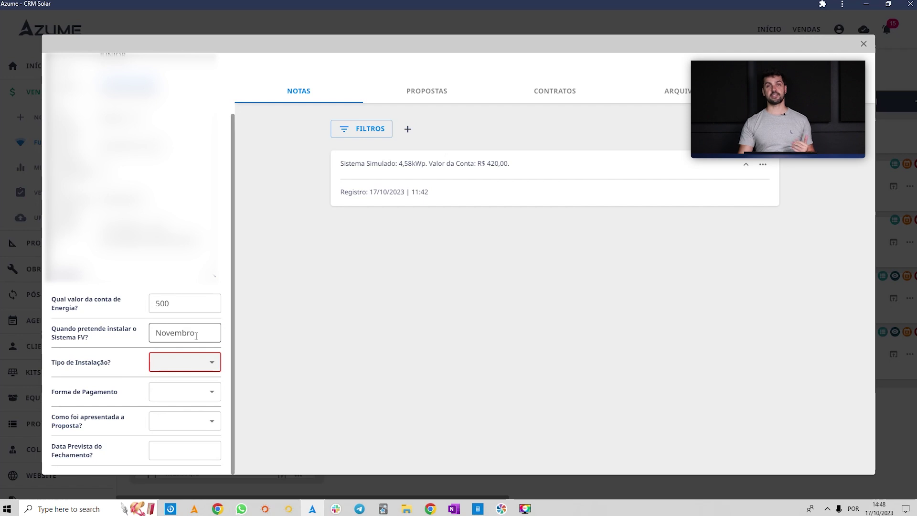
# Set the checklist's installation type to Residencial, payment method to Parcelamento Próprio and proposal presentation to Presencial
pyautogui.click(167, 360)
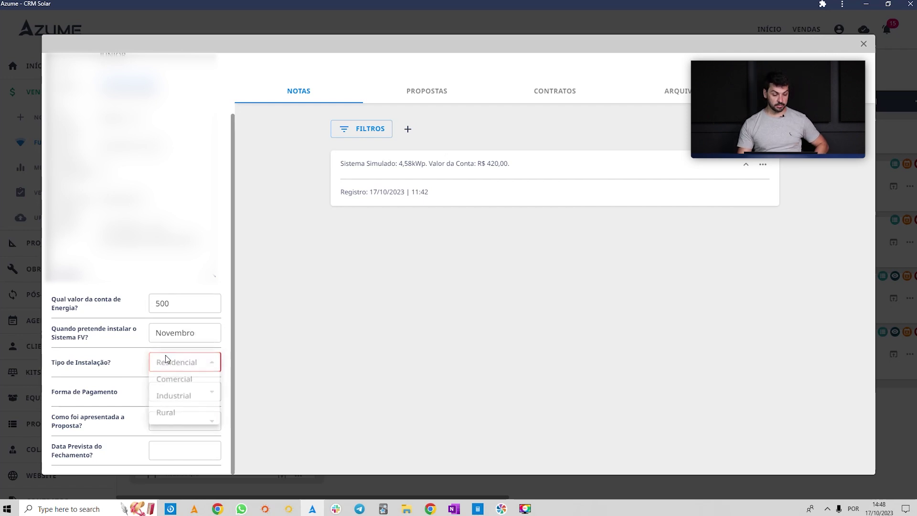
pyautogui.click(171, 363)
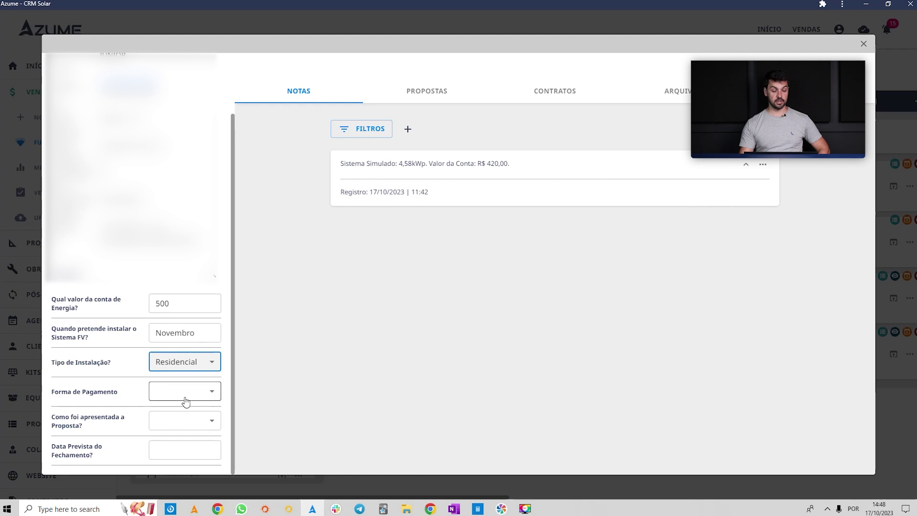
pyautogui.click(158, 395)
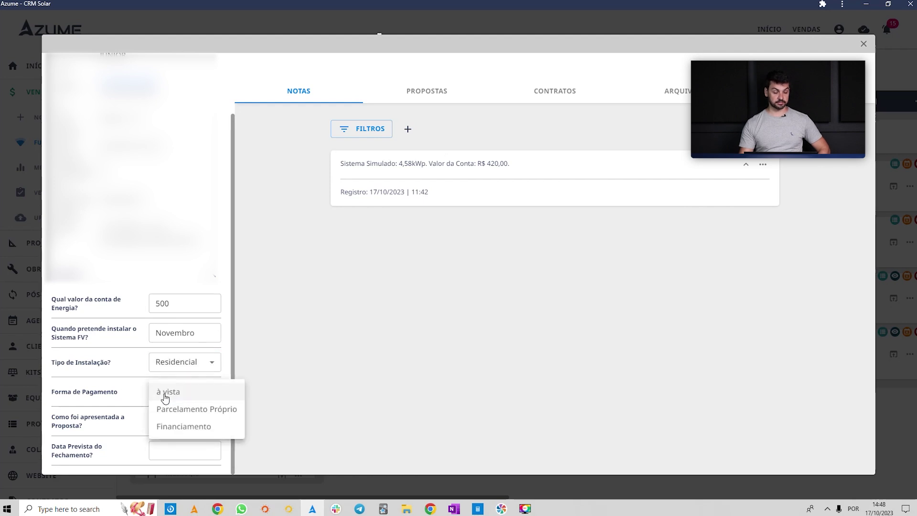
pyautogui.click(189, 409)
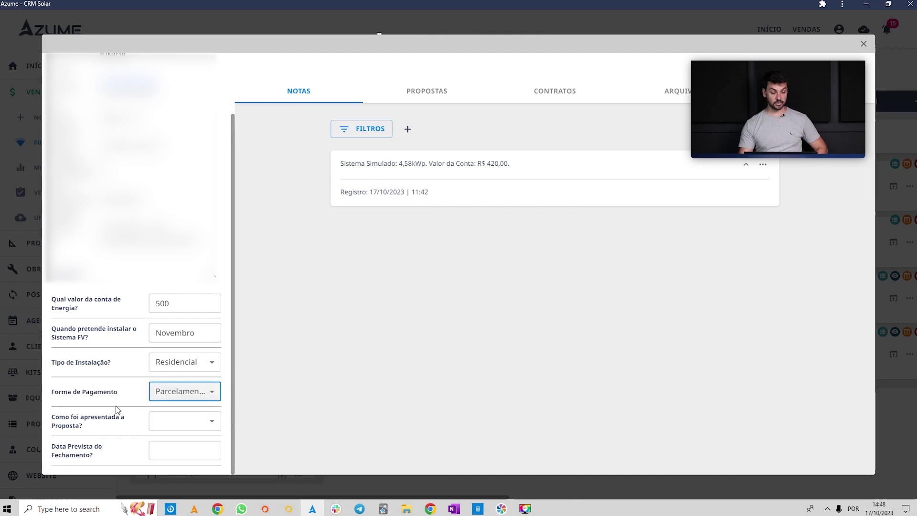
pyautogui.click(158, 422)
pyautogui.click(184, 437)
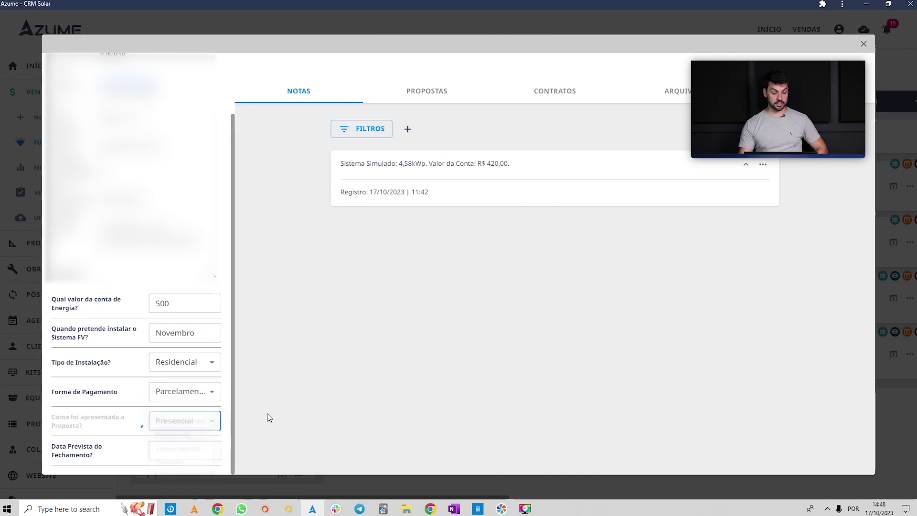
# Set the expected closing date in the checklist to 25/11/2023 and close the sale
pyautogui.click(194, 448)
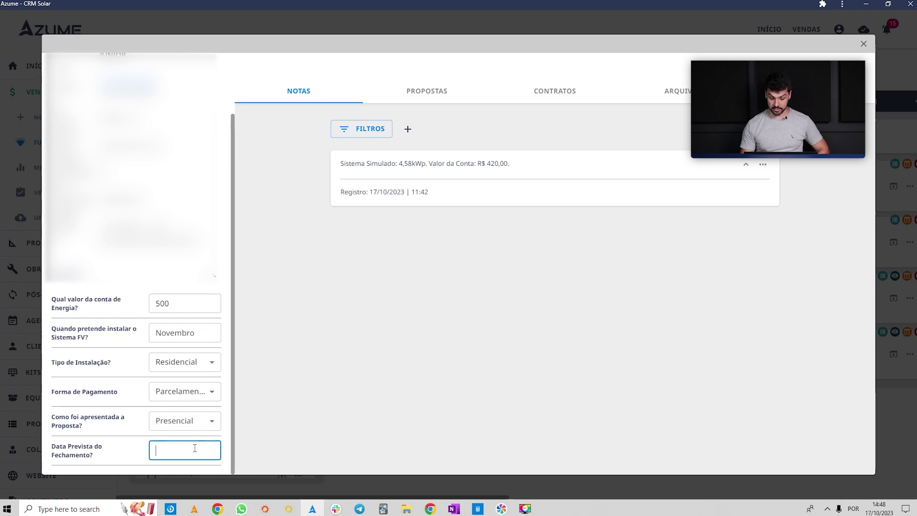
pyautogui.write('25/11/2023')
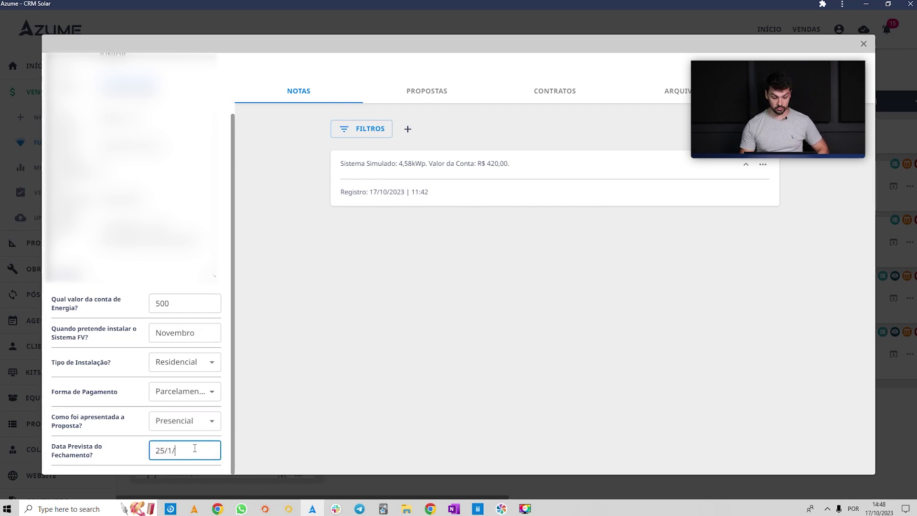
pyautogui.click(301, 419)
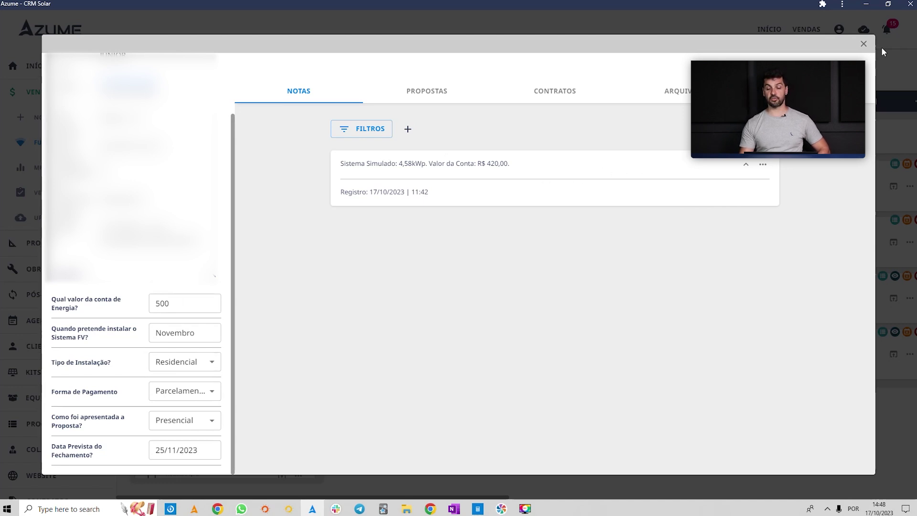
pyautogui.click(863, 44)
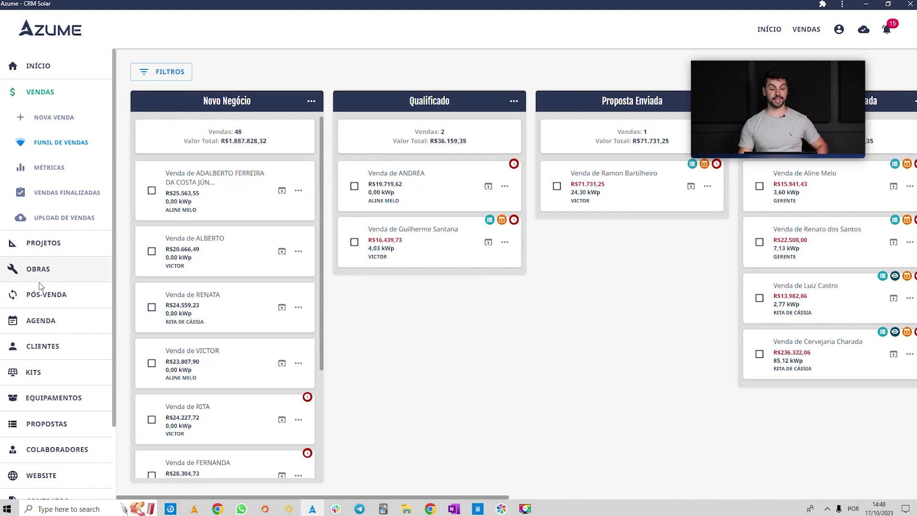
# Open the sales checklist (Checklist de Vendas) configuration in the account settings
pyautogui.scroll(-2, 53, 286)
pyautogui.click(62, 468)
pyautogui.click(57, 418)
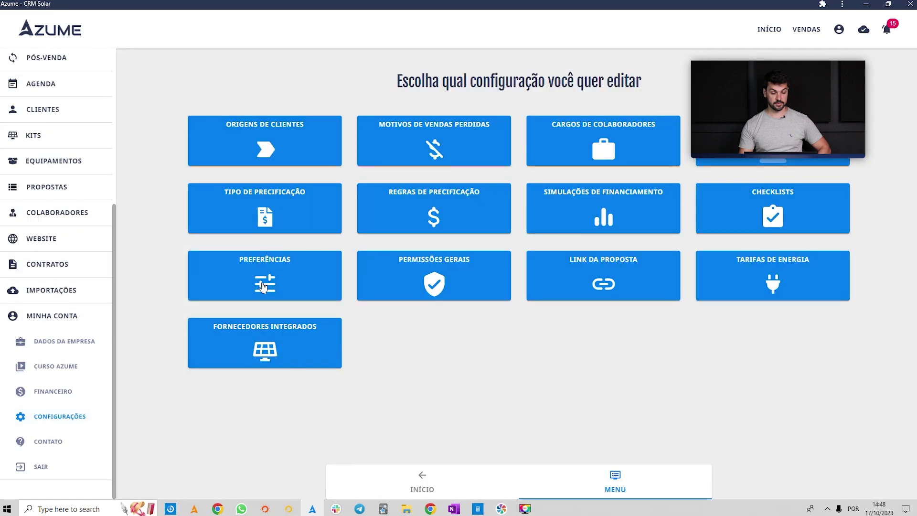
pyautogui.click(733, 210)
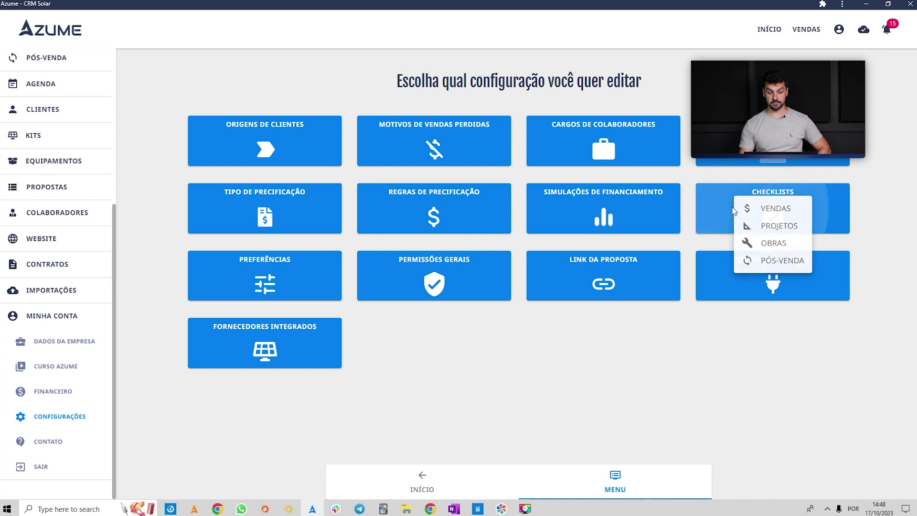
pyautogui.click(773, 211)
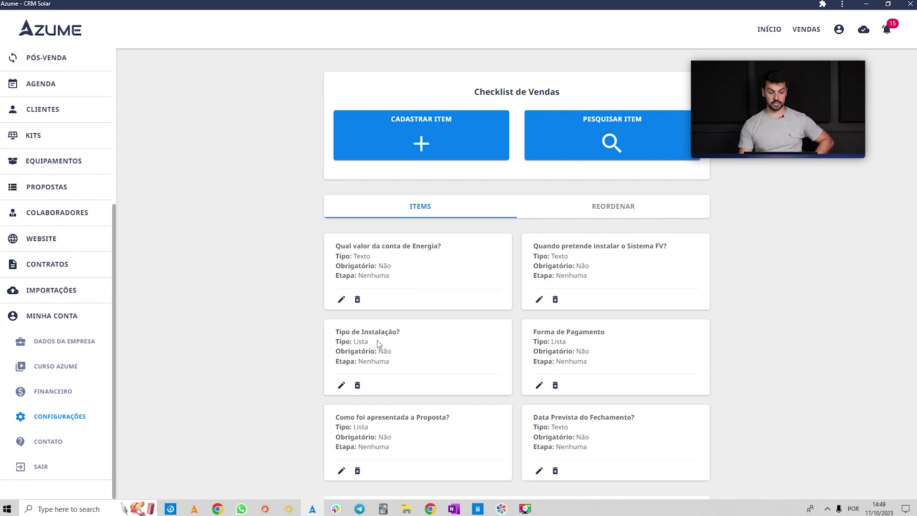
# Make the checklist item "Tipo de Instalação?" mandatory with Etapa 2 - Qualificado as its blocking stage, and save the item
pyautogui.click(342, 388)
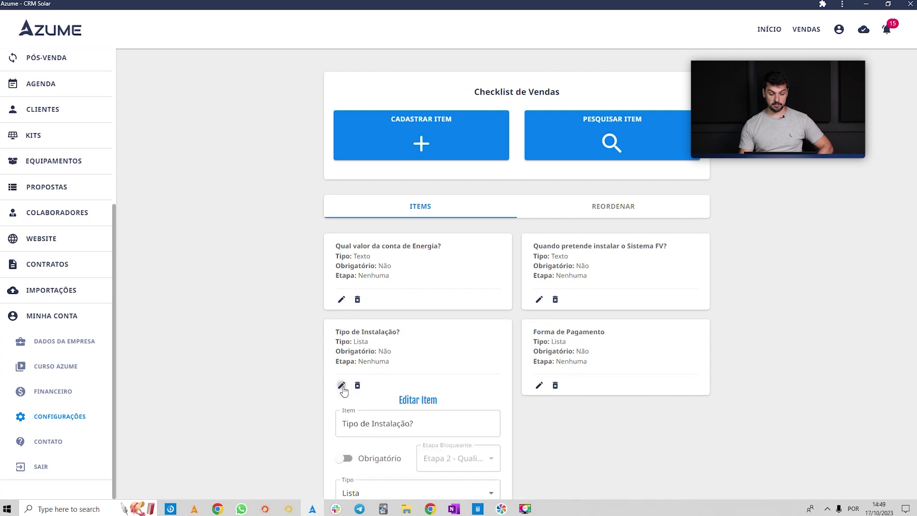
pyautogui.scroll(-4, 438, 313)
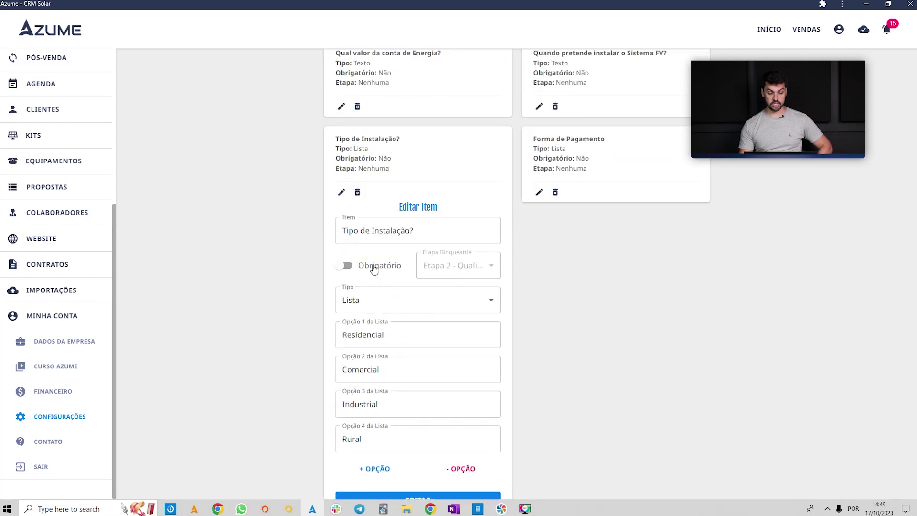
pyautogui.click(346, 267)
pyautogui.click(438, 265)
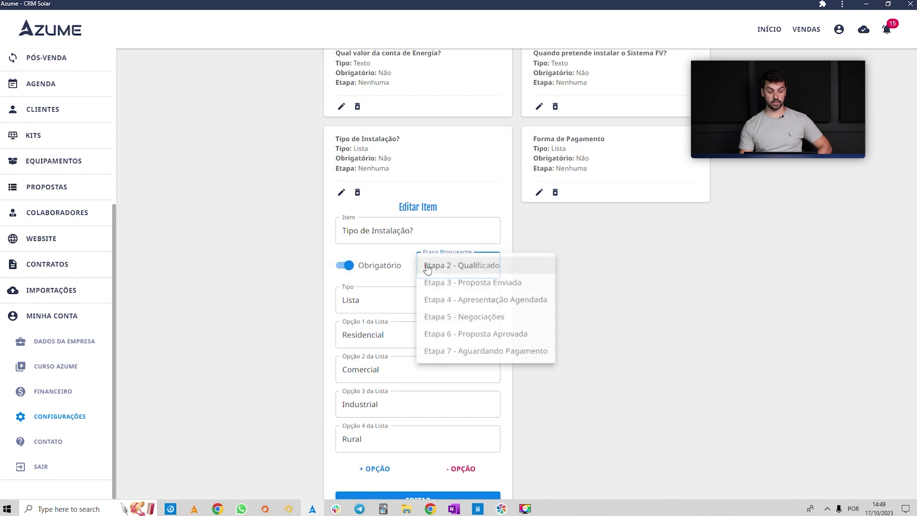
pyautogui.click(454, 267)
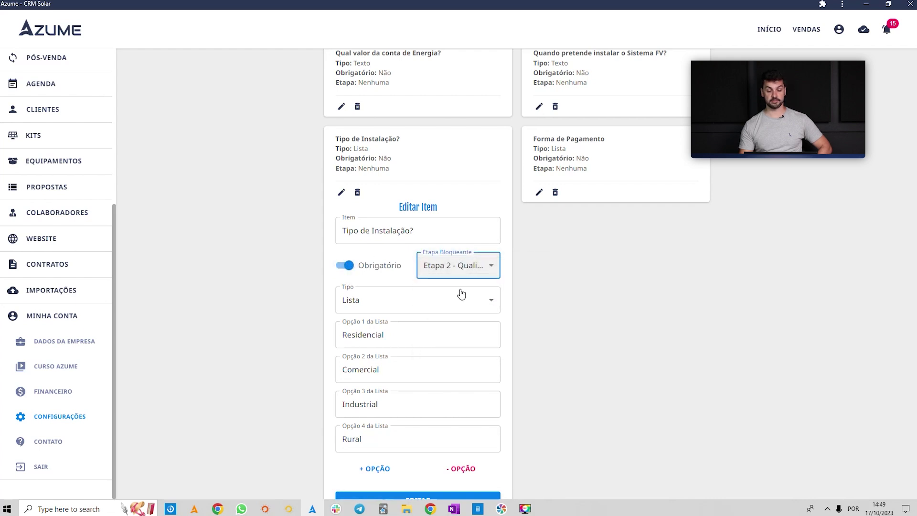
pyautogui.scroll(-3, 458, 464)
pyautogui.click(408, 357)
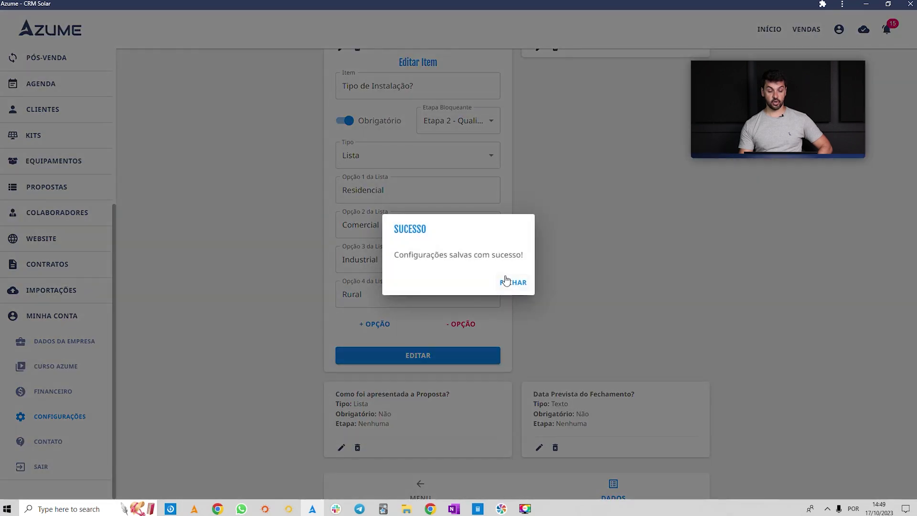
pyautogui.click(505, 281)
pyautogui.scroll(5, 153, 170)
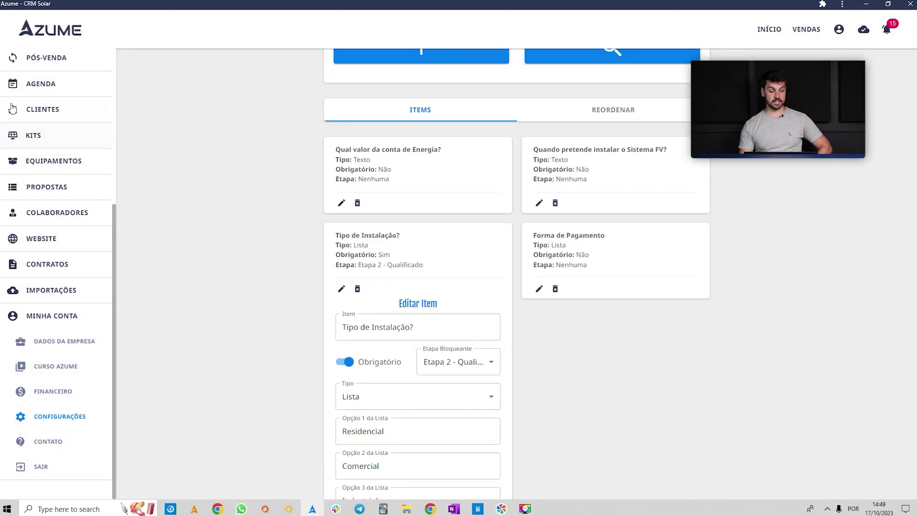
# Return to the sales funnel and review the checklist answers of the second sale in the Novo Negócio column
pyautogui.hotkey('alt', 'Left')
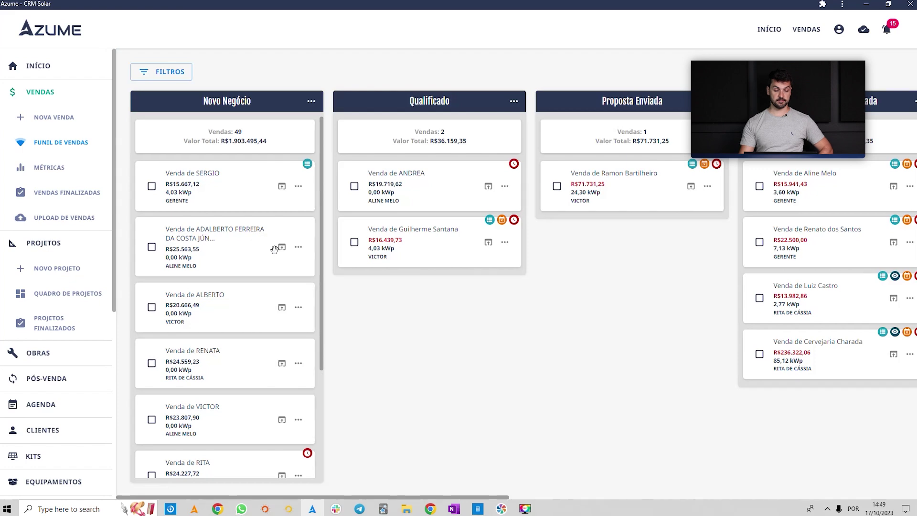
pyautogui.click(278, 256)
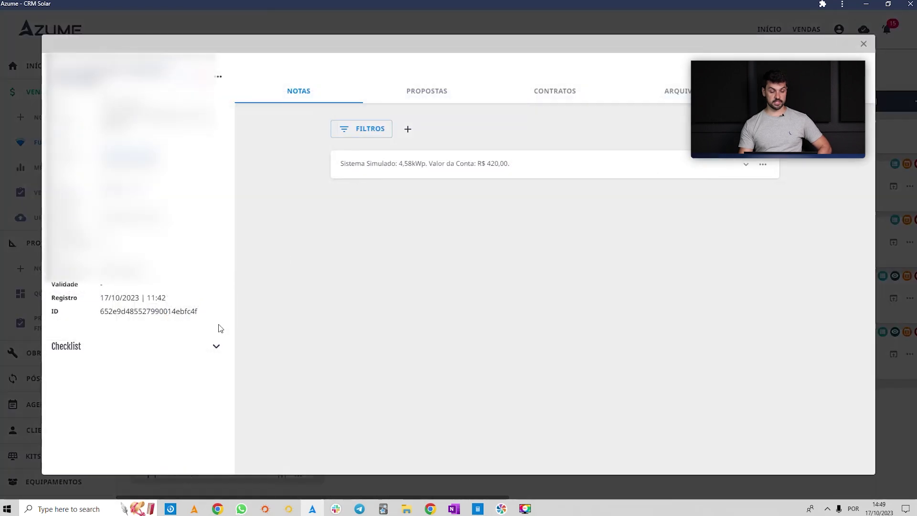
pyautogui.click(214, 348)
pyautogui.scroll(-2, 162, 340)
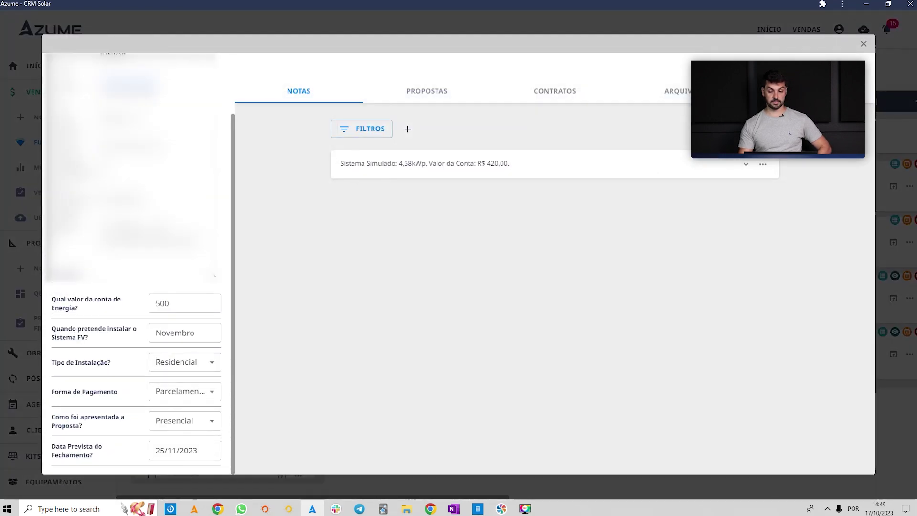
pyautogui.click(862, 45)
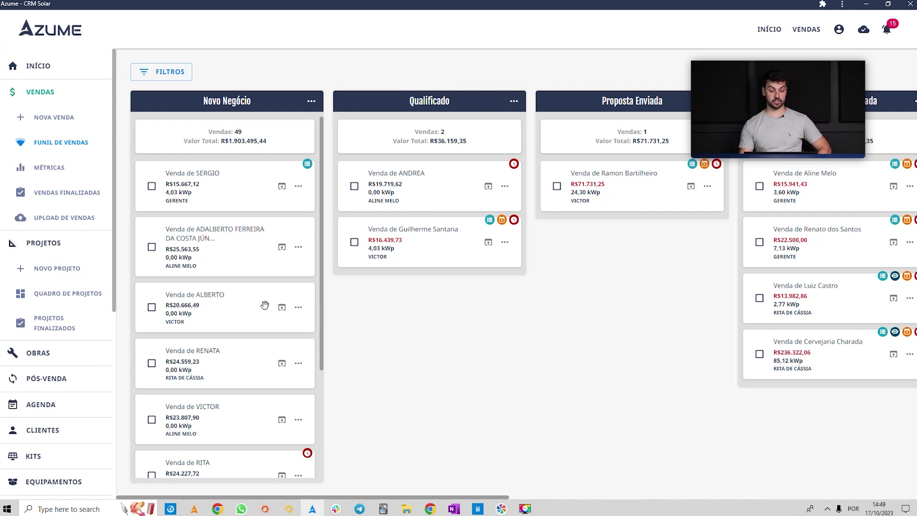
# Review the checklist of the fourth sale in the Novo Negócio column, then close the sale
pyautogui.click(282, 363)
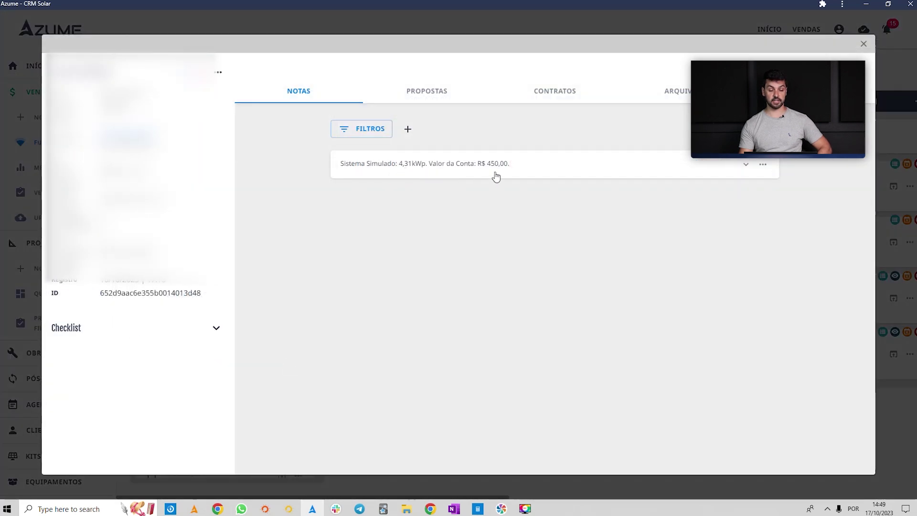
pyautogui.click(215, 328)
pyautogui.scroll(-1, 182, 397)
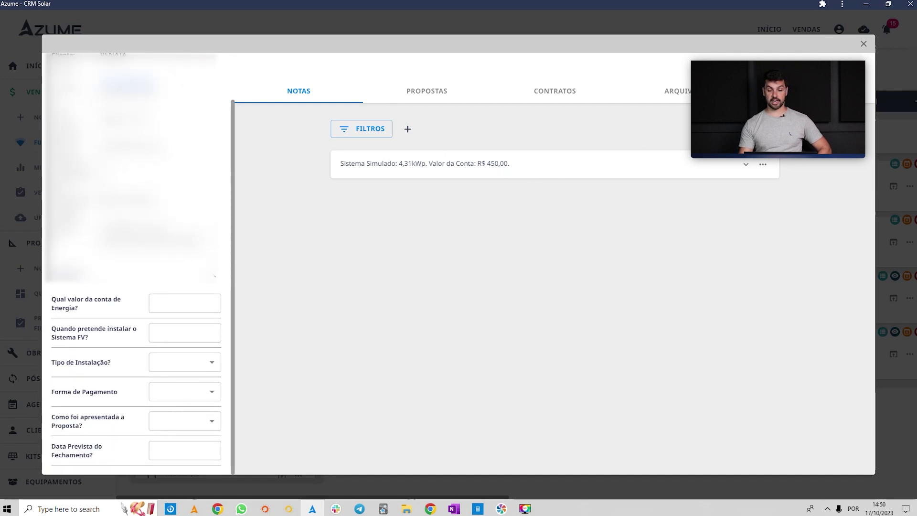
pyautogui.click(863, 44)
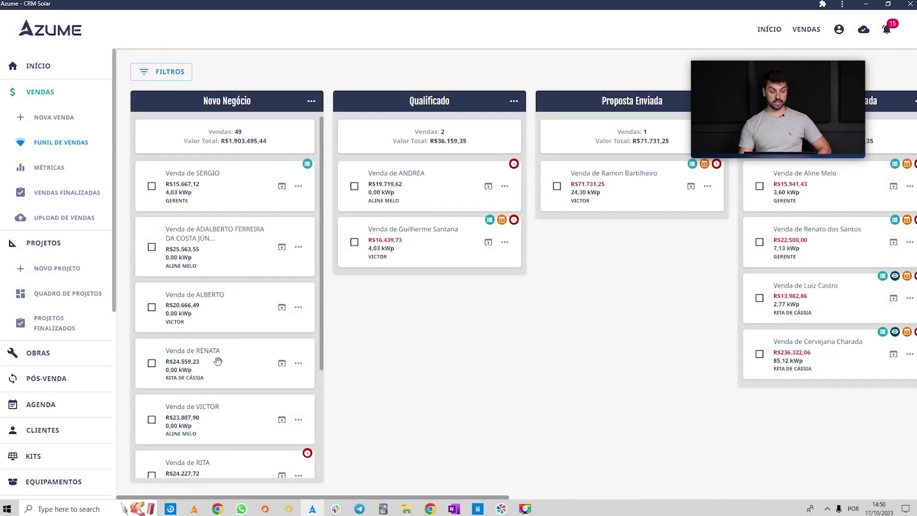
# Try to move the third sale in Novo Negócio to the Proposta Enviada stage
pyautogui.moveTo(219, 310); pyautogui.dragTo(643, 244)
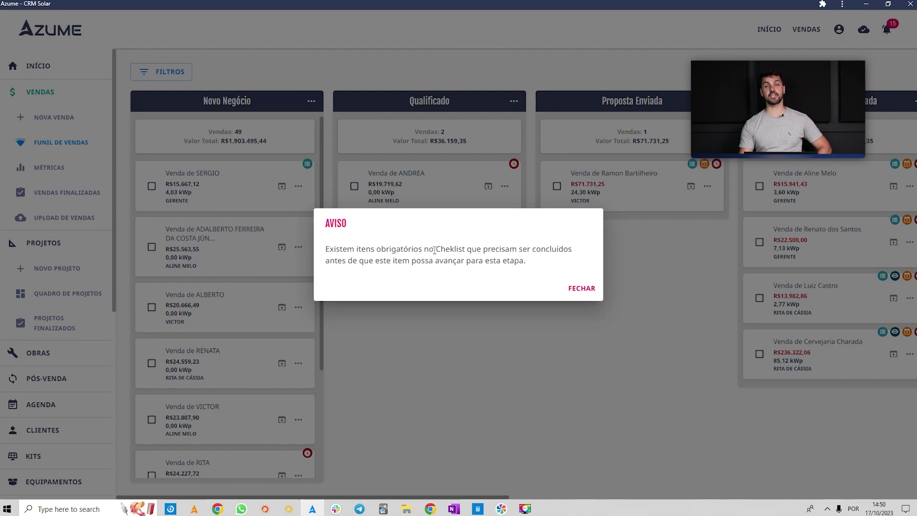
pyautogui.click(576, 289)
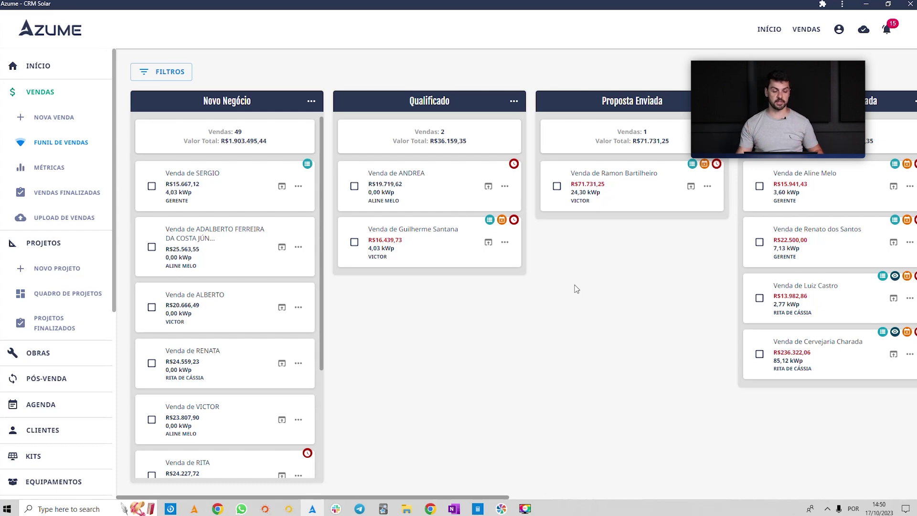
# Set the installation type to Comercial in the checklist of the third Novo Negócio sale
pyautogui.click(282, 307)
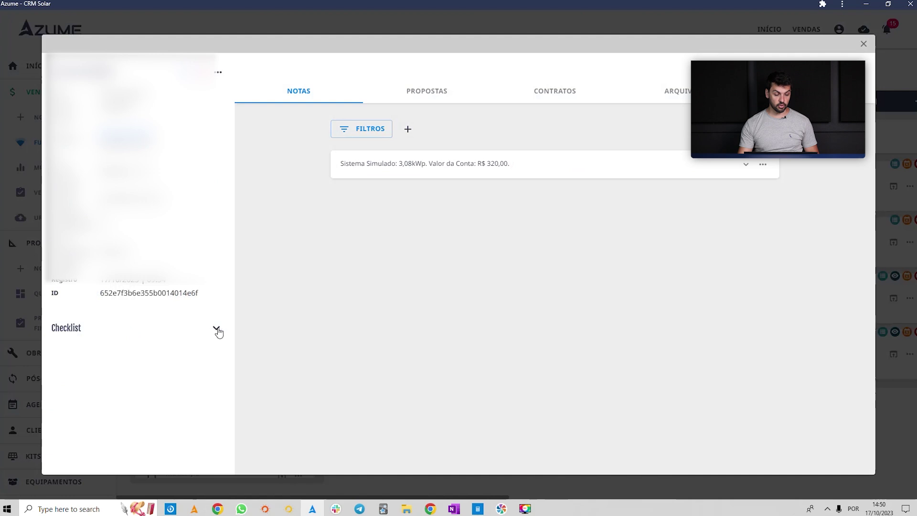
pyautogui.click(213, 329)
pyautogui.scroll(-1, 206, 336)
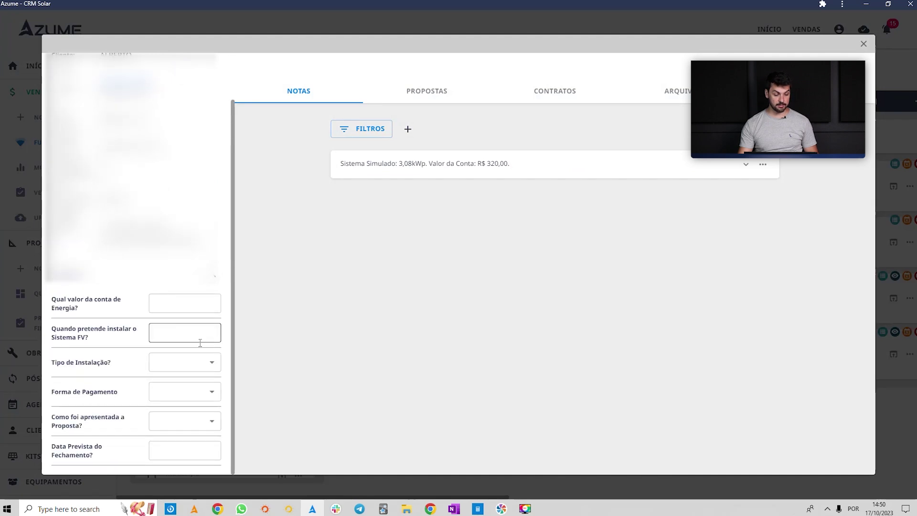
pyautogui.click(183, 363)
pyautogui.click(186, 381)
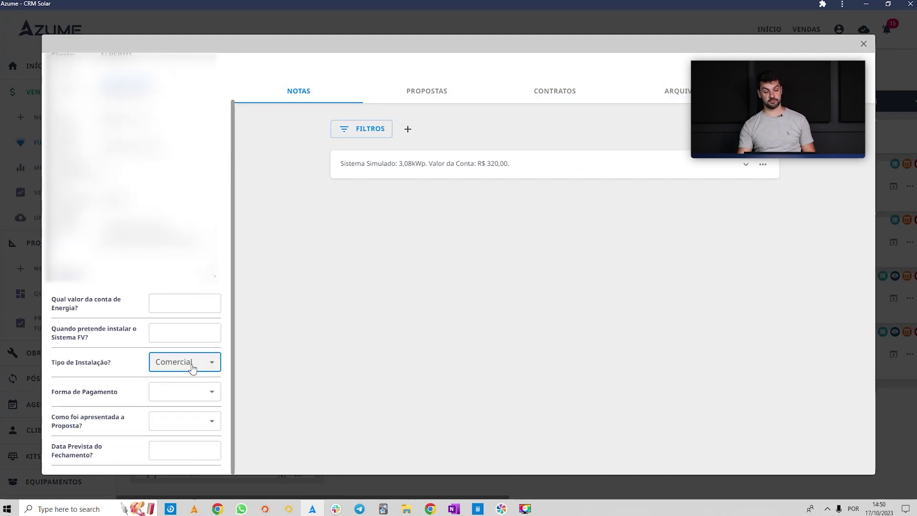
# Set the checklist's planned PV installation time to Novembro and the energy bill value to 320, and close the sale
pyautogui.click(180, 327)
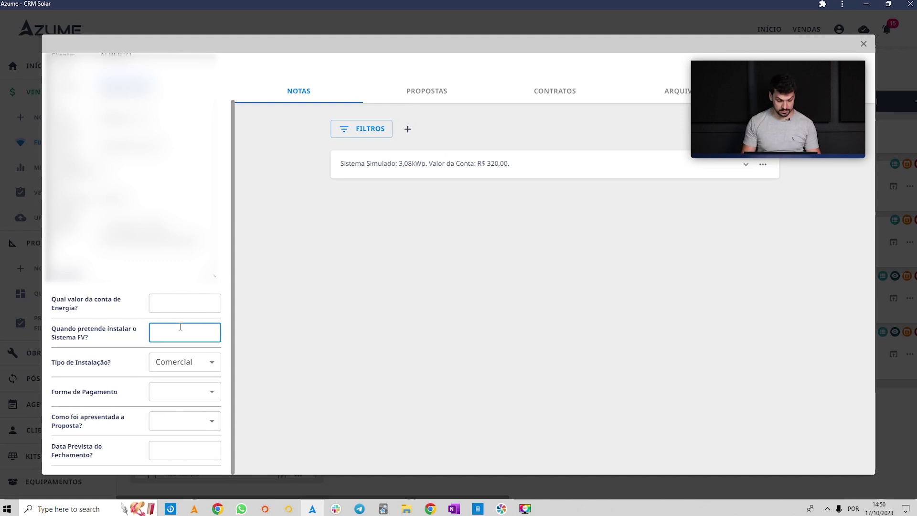
pyautogui.press('BackSpace')
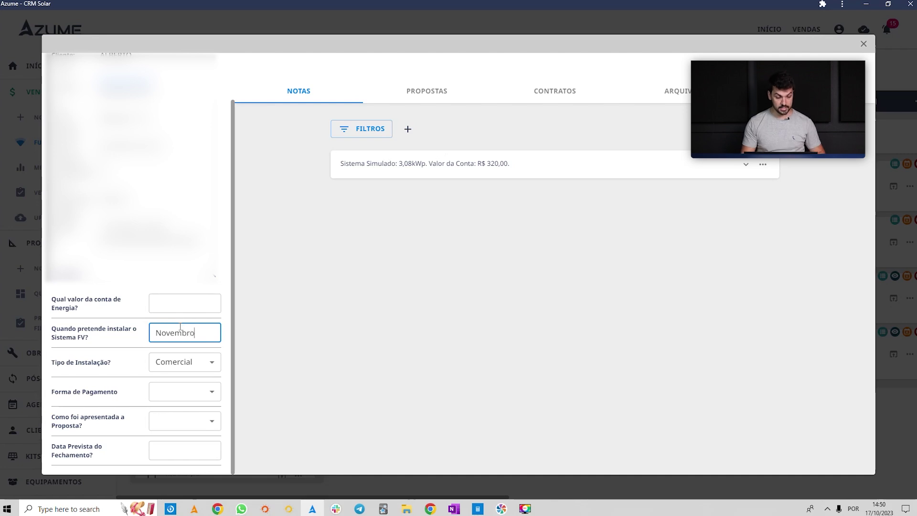
pyautogui.click(177, 308)
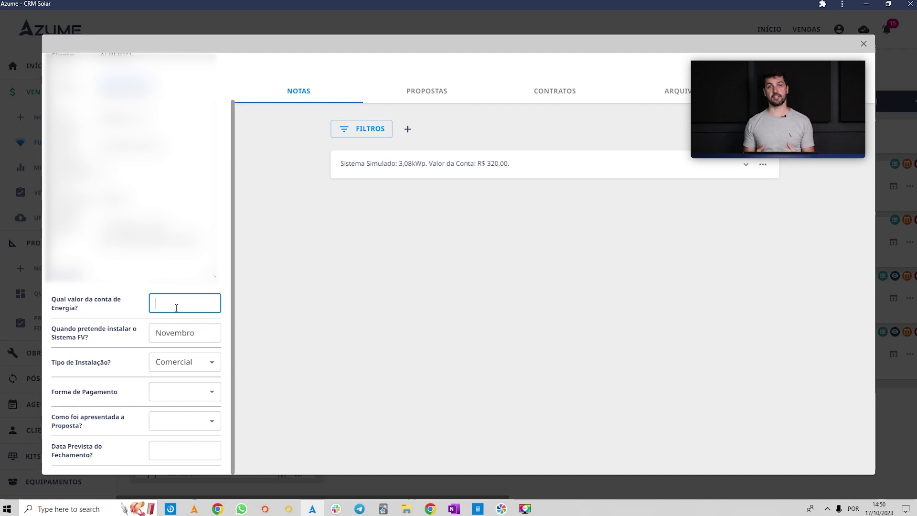
pyautogui.write('320')
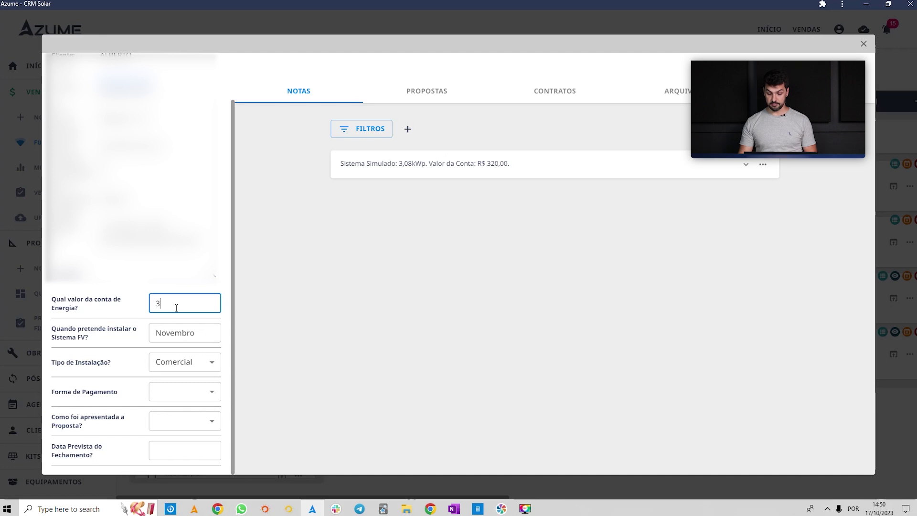
pyautogui.click(163, 285)
pyautogui.click(216, 328)
pyautogui.click(182, 361)
pyautogui.click(305, 376)
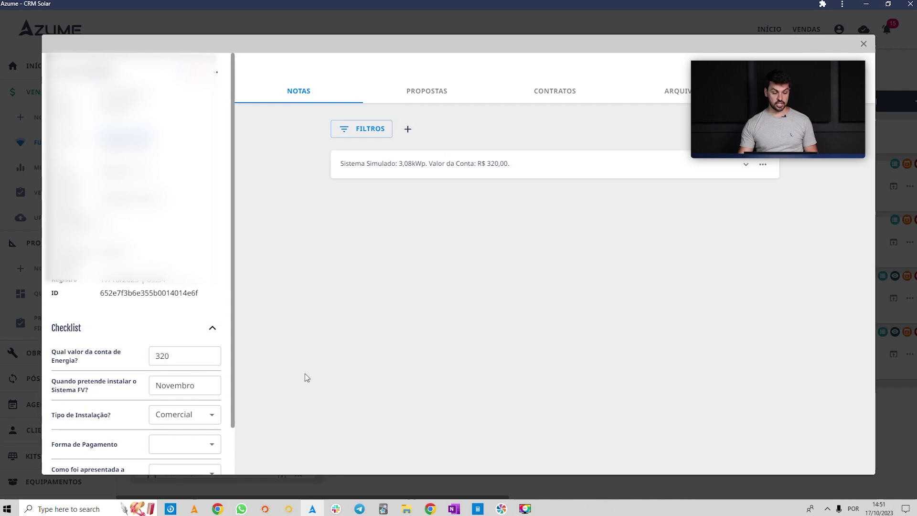
pyautogui.click(863, 44)
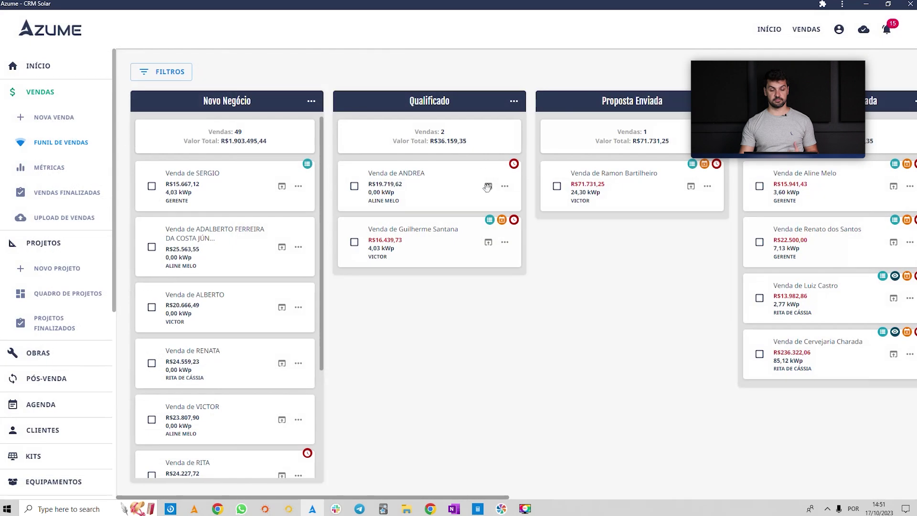
# Move the completed sale from Novo Negócio to Proposta Enviada and set its checklist's proposal presentation to Videochamda
pyautogui.moveTo(233, 312); pyautogui.dragTo(648, 188)
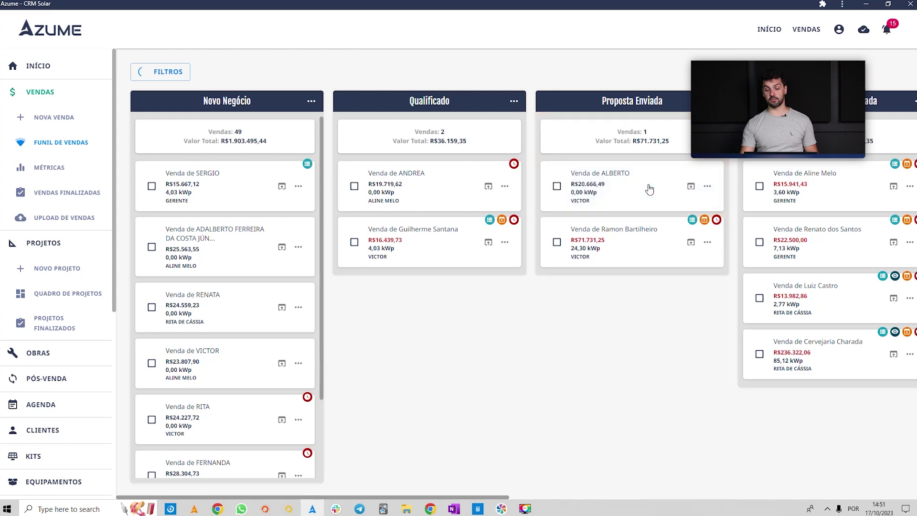
pyautogui.click(690, 186)
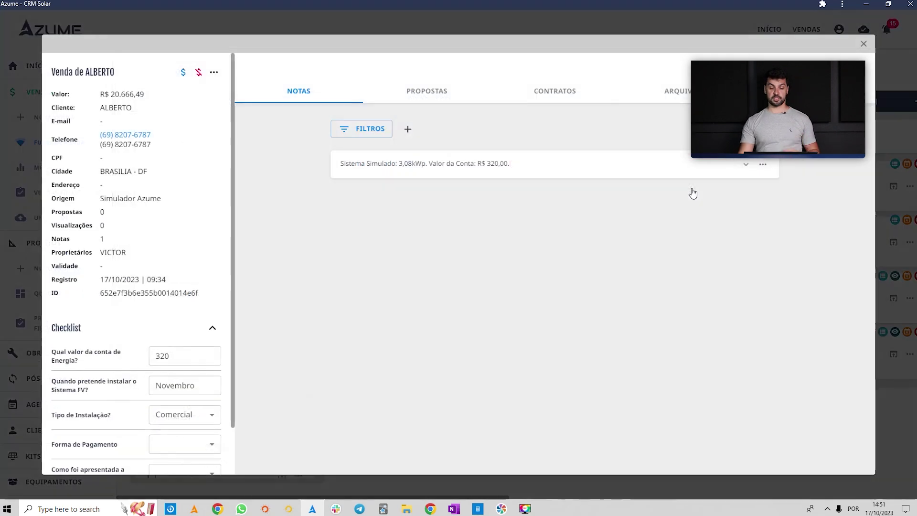
pyautogui.scroll(-1, 139, 363)
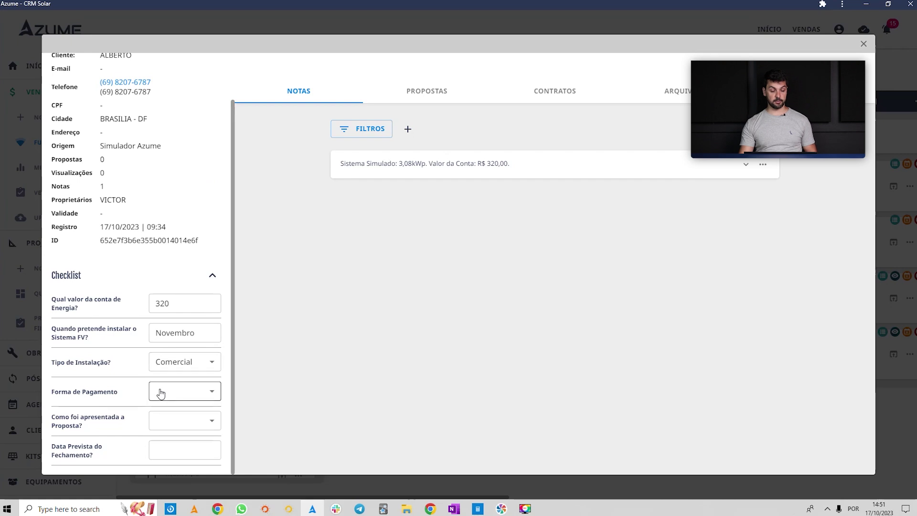
pyautogui.click(160, 424)
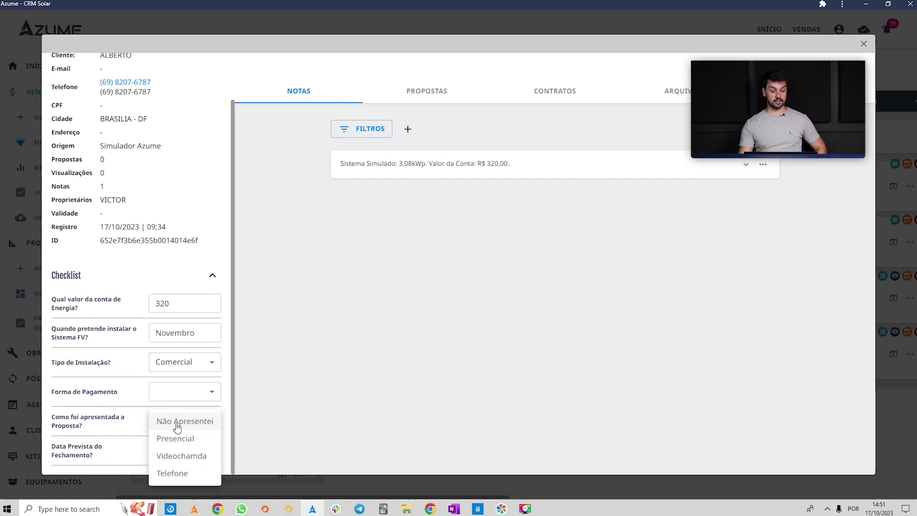
pyautogui.click(185, 457)
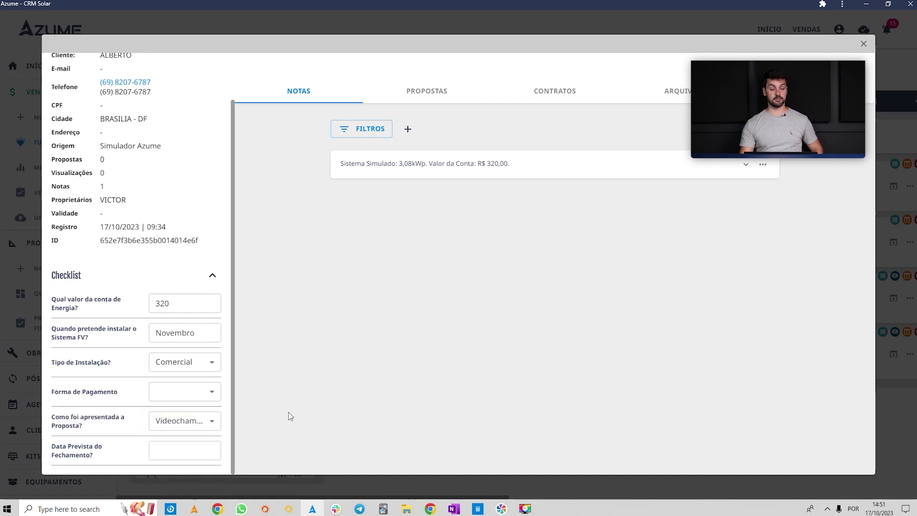
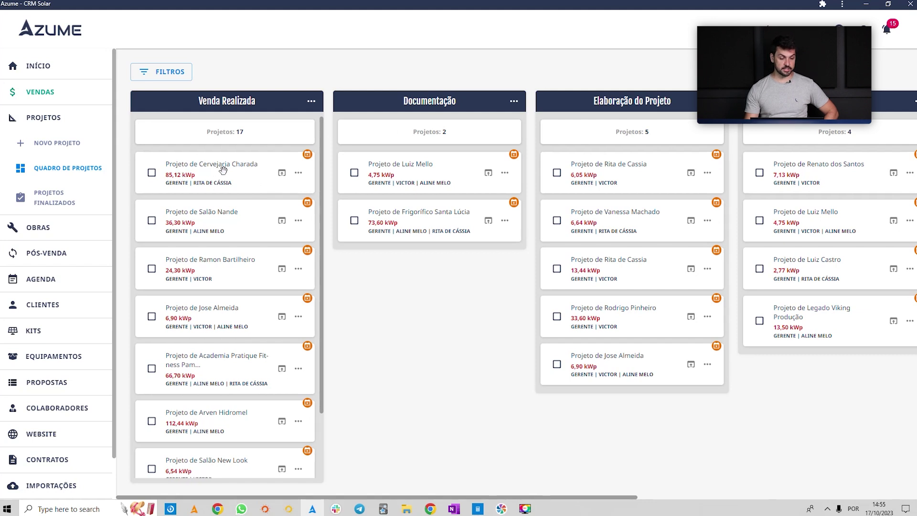
# Open the Cervejaria Charada project and review its file folders and the consumer units Fábrica Nova Lima and Fábrica Belo Horizonte
pyautogui.click(282, 173)
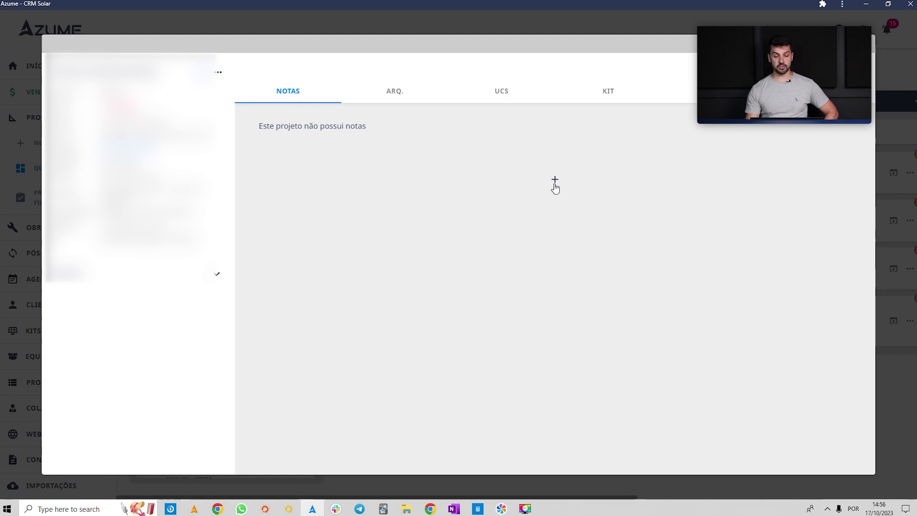
pyautogui.click(396, 94)
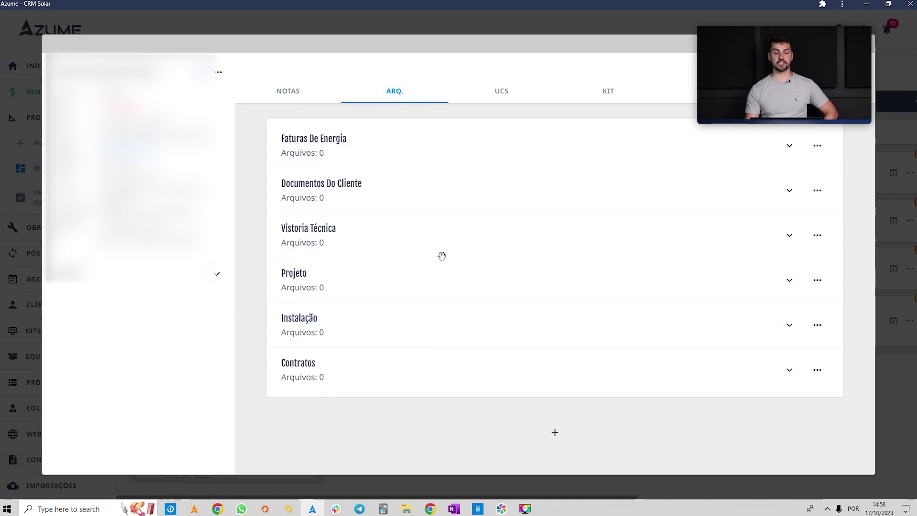
pyautogui.click(506, 104)
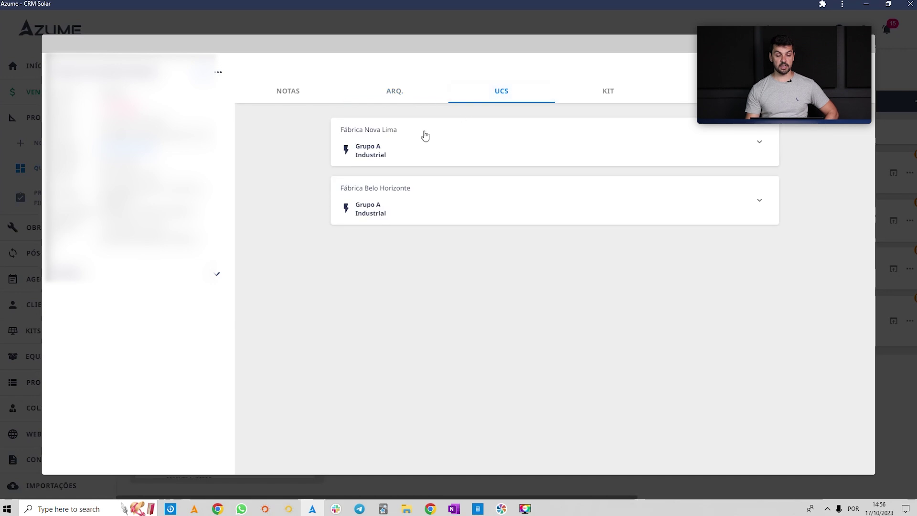
pyautogui.click(395, 150)
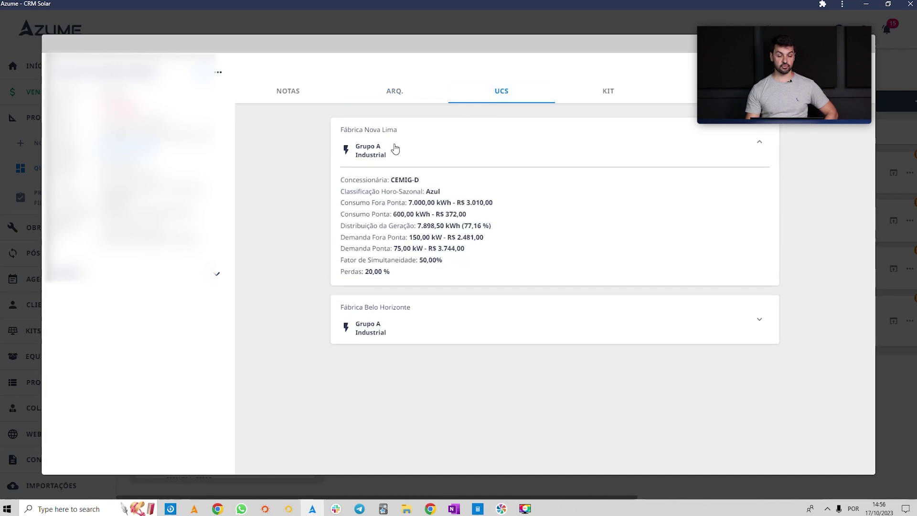
pyautogui.click(435, 327)
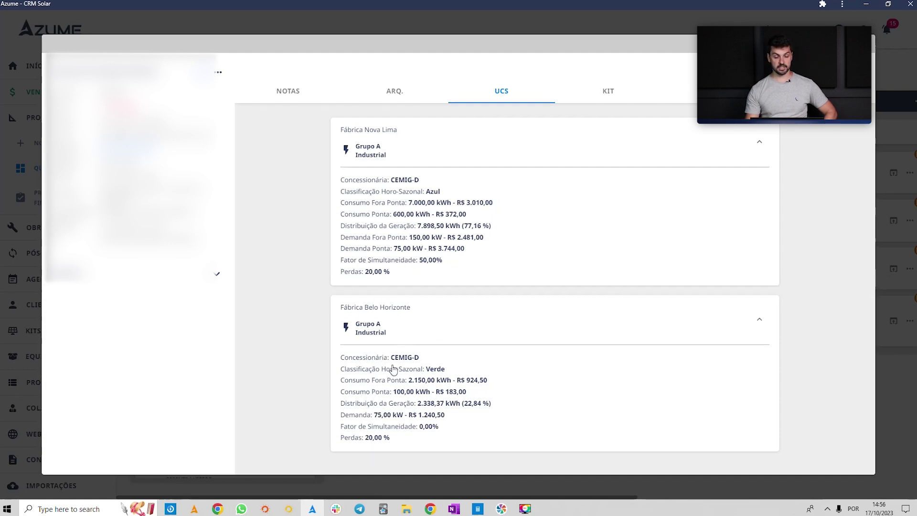
# Review the Cervejaria Charada project's equipment kit, its Projeto e Instalação consumption and generation data, and its Precificação breakdown
pyautogui.click(600, 93)
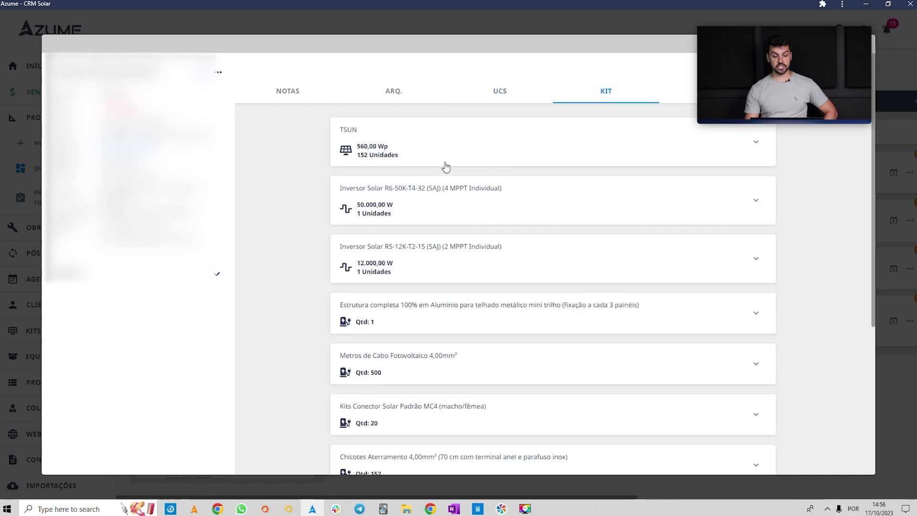
pyautogui.scroll(-5, 435, 181)
pyautogui.scroll(5, 435, 188)
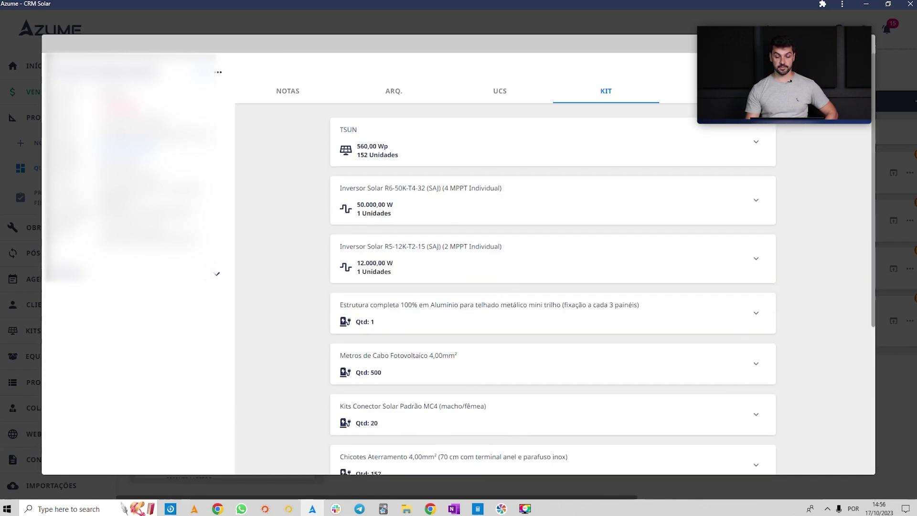
pyautogui.click(689, 92)
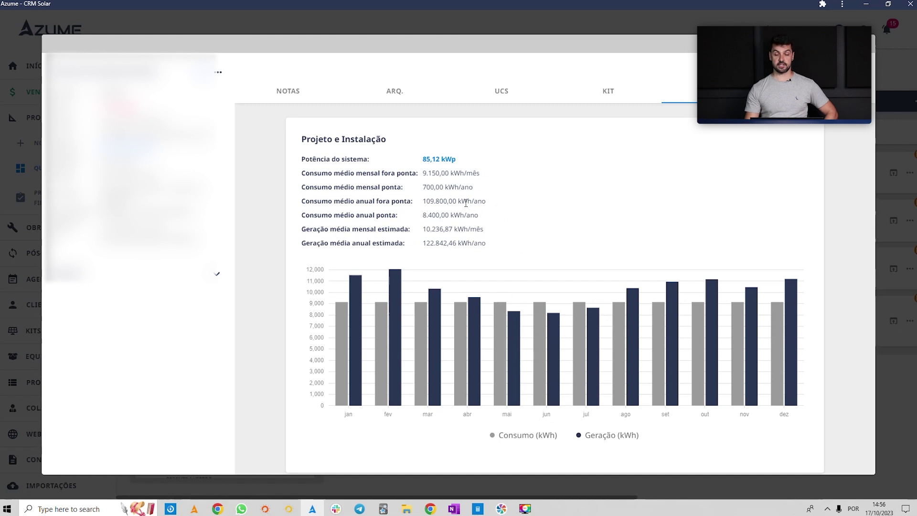
pyautogui.click(821, 92)
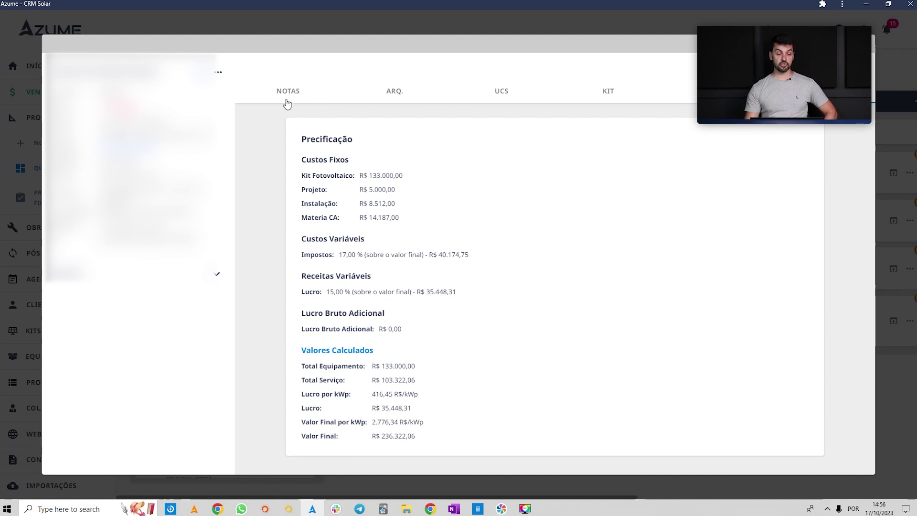
# Expand the project's checklist and its Documentos Do Cliente file folder, and mark Documento do Cliente as completed
pyautogui.click(221, 276)
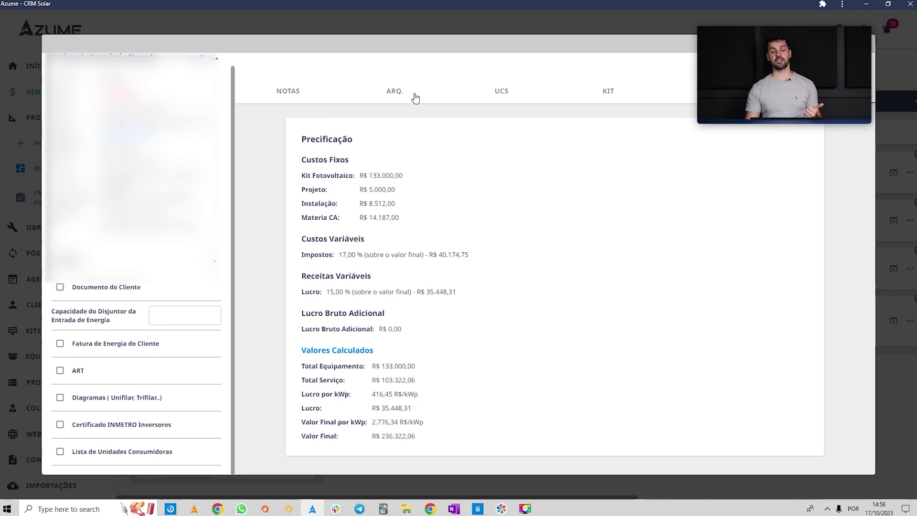
pyautogui.click(395, 93)
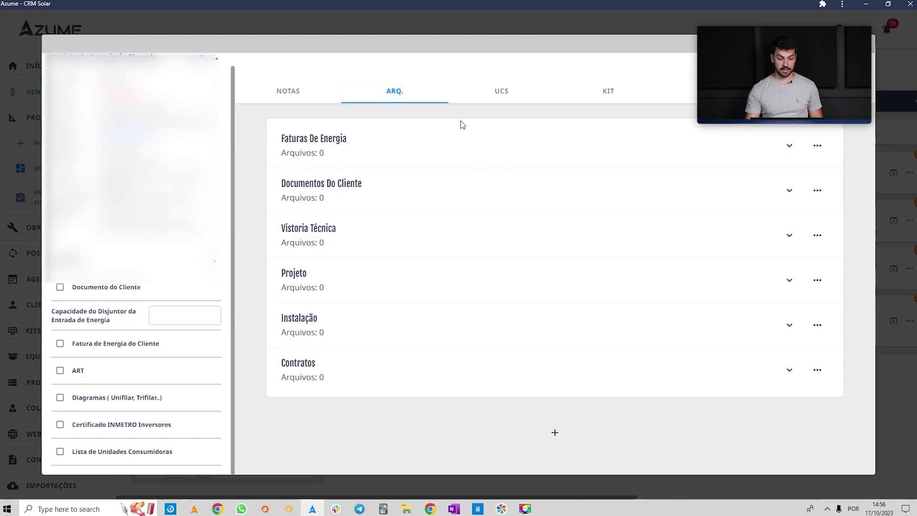
pyautogui.click(791, 191)
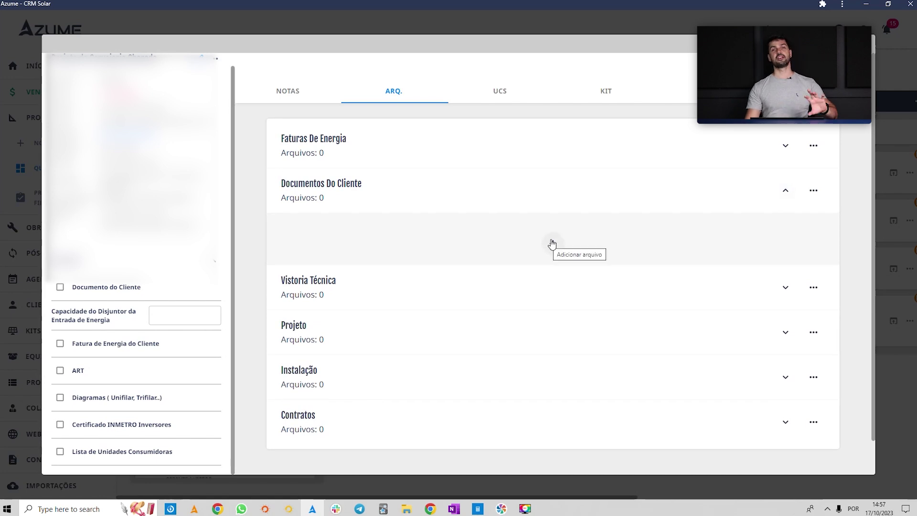
pyautogui.click(554, 243)
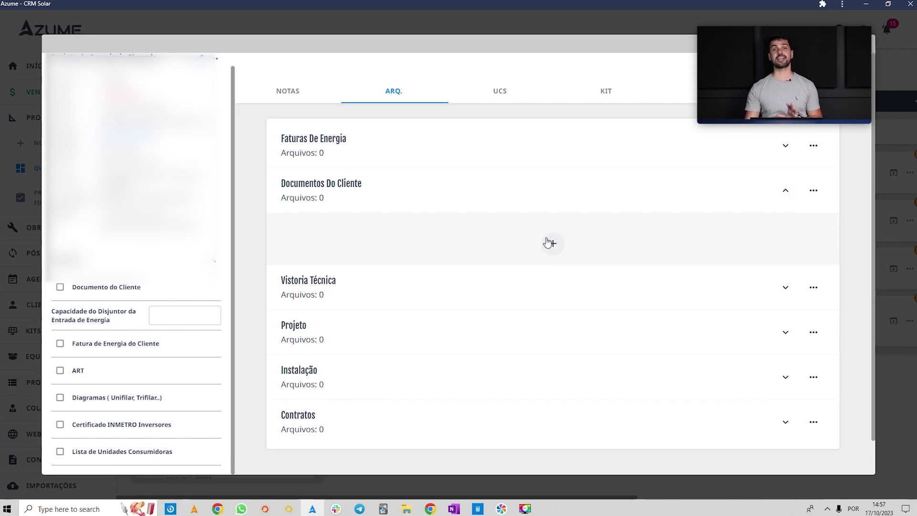
pyautogui.click(59, 287)
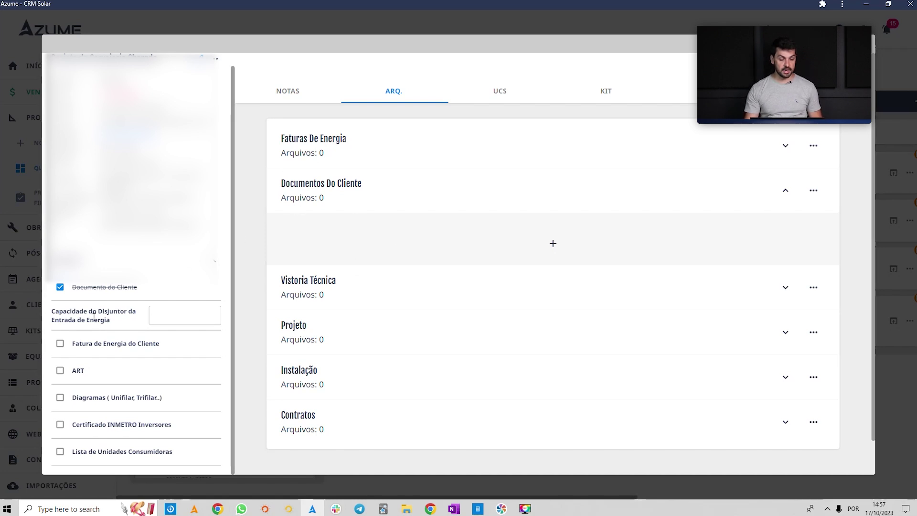
# Set the checklist's Capacidade do Disjuntor da Entrada de Energia to 150A
pyautogui.click(175, 314)
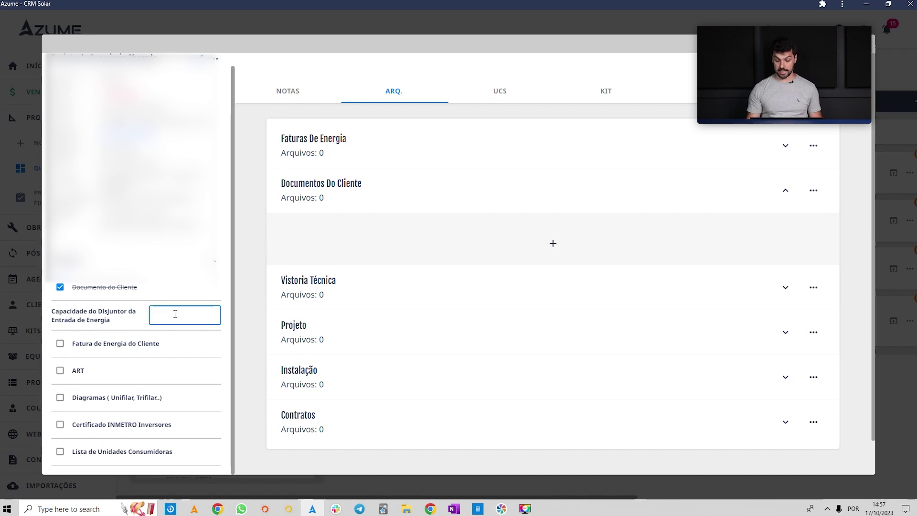
pyautogui.write('5')
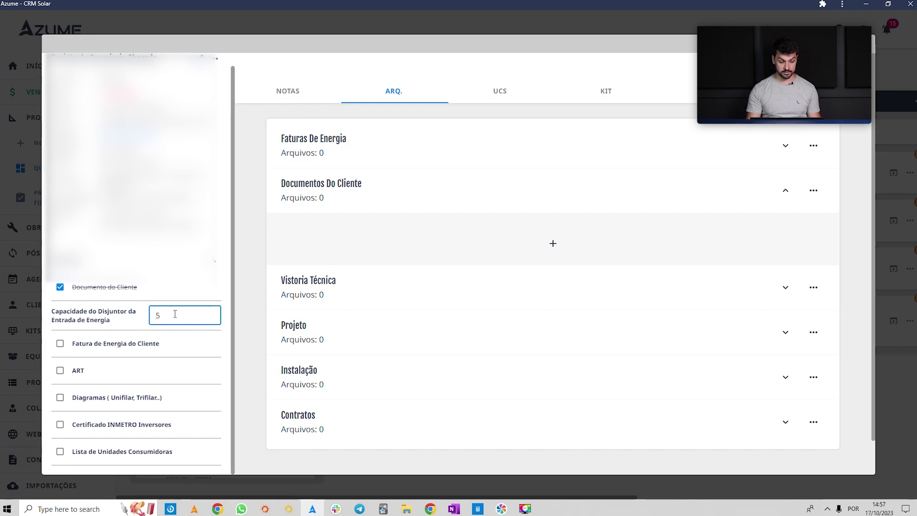
pyautogui.write('0150A')
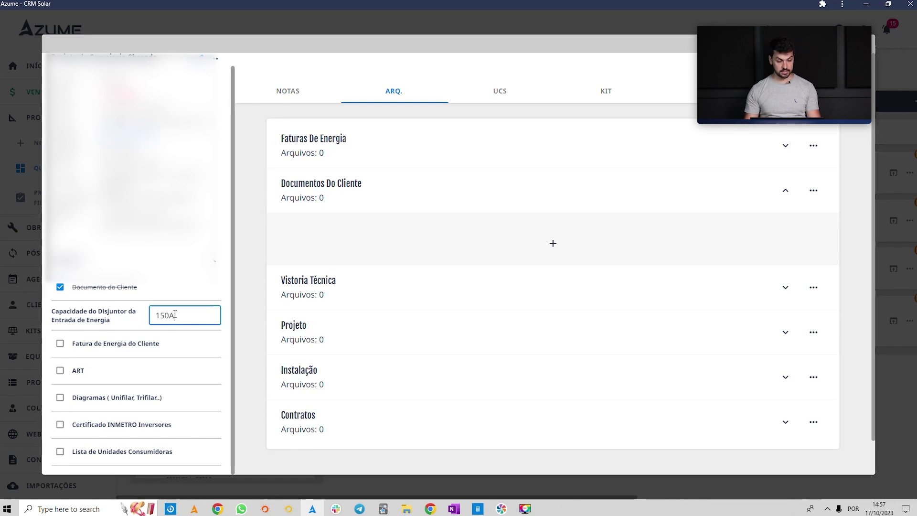
pyautogui.click(145, 370)
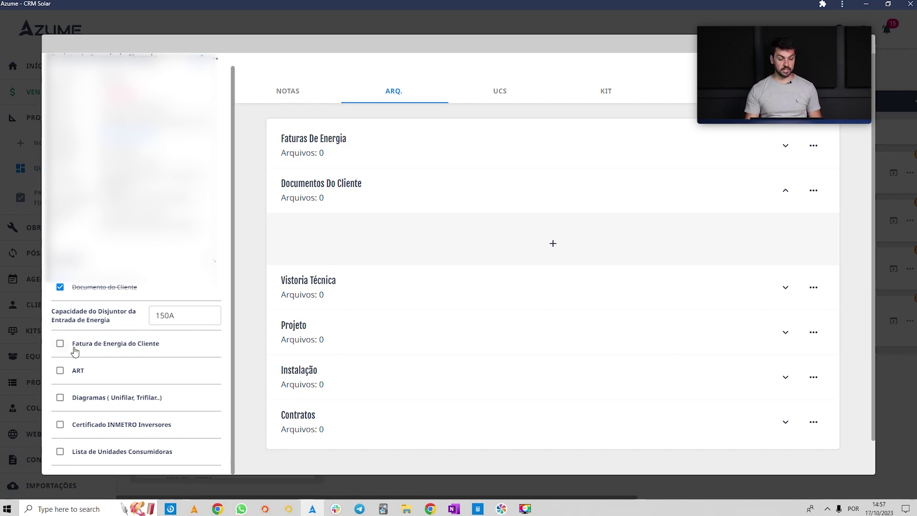
# Expand the Faturas De Energia file folder and mark Fatura de Energia do Cliente and ART as completed in the checklist
pyautogui.click(784, 146)
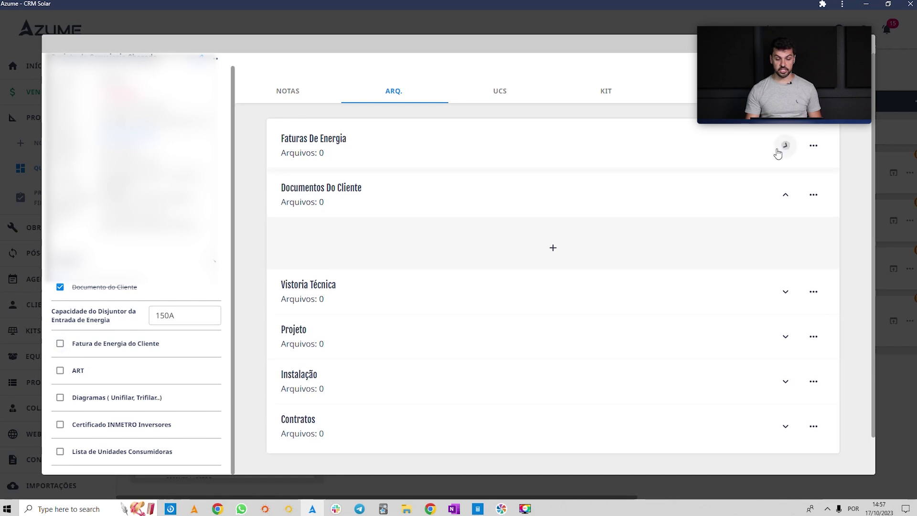
pyautogui.click(61, 345)
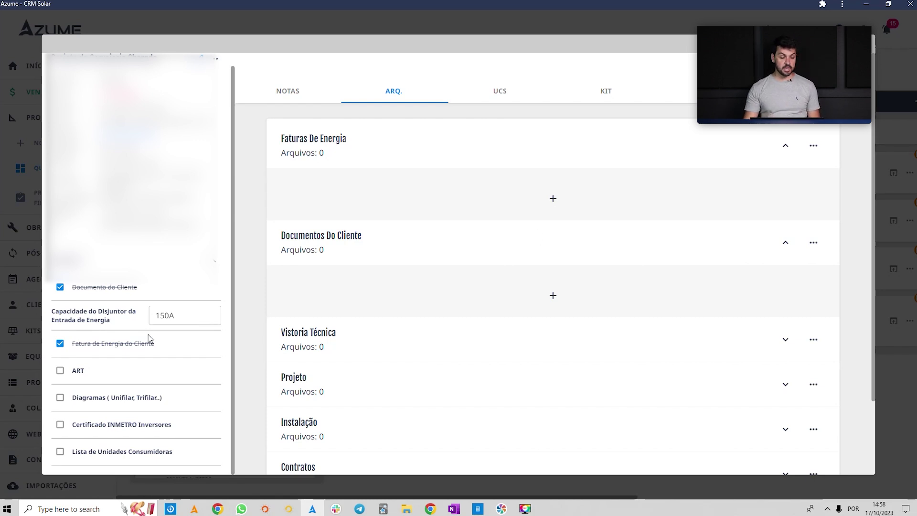
pyautogui.click(59, 374)
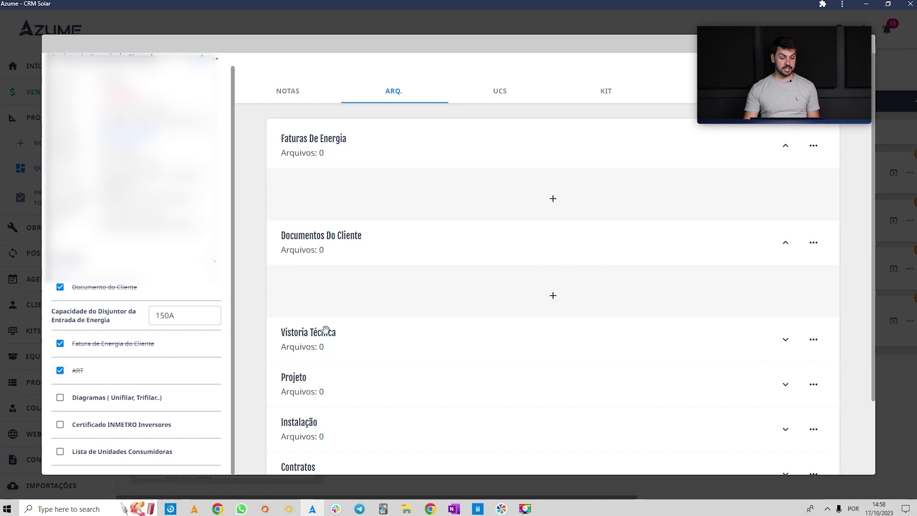
# Expand the Projeto folder, mark Diagramas, Certificado INMETRO Inversores and Lista de Unidades Consumidoras as completed, and close the project
pyautogui.scroll(-3, 341, 325)
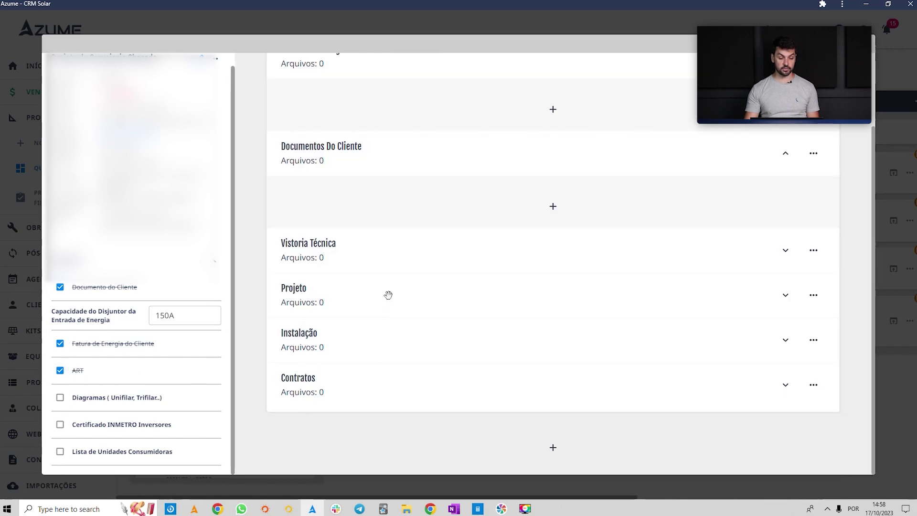
pyautogui.click(784, 296)
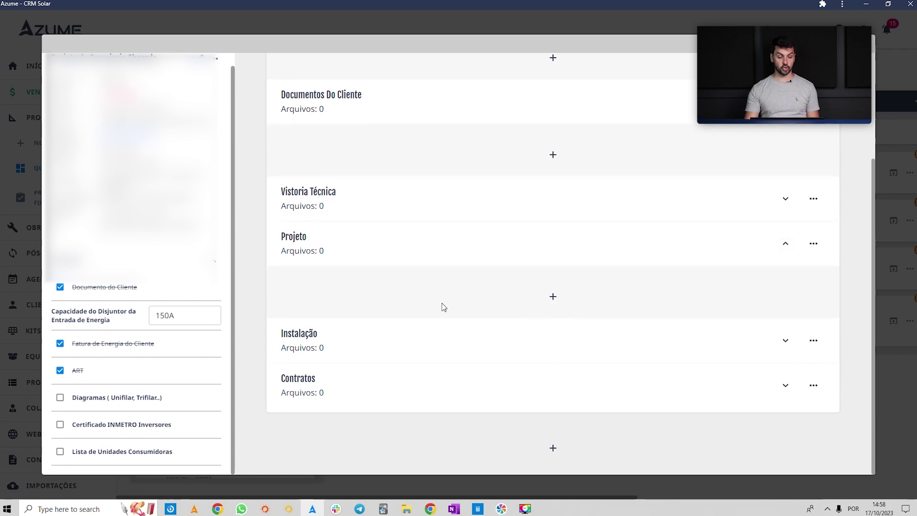
pyautogui.click(59, 397)
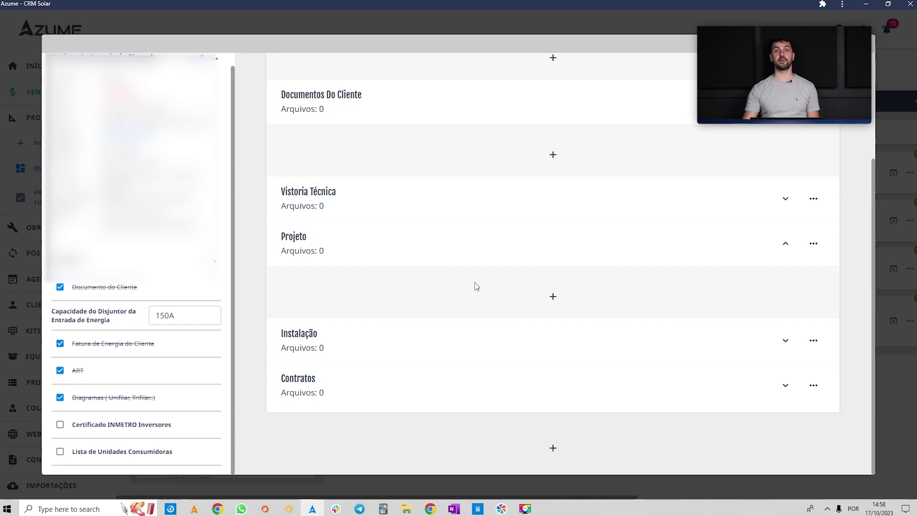
pyautogui.click(60, 425)
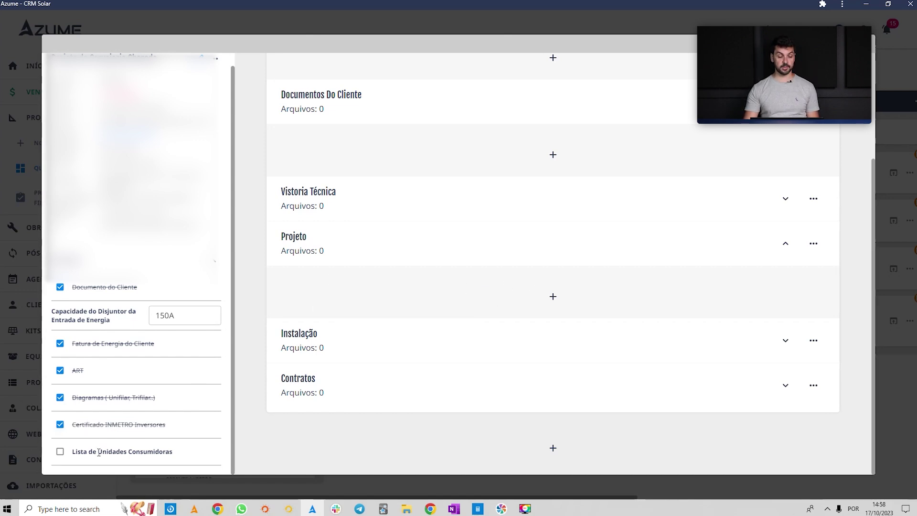
pyautogui.click(60, 452)
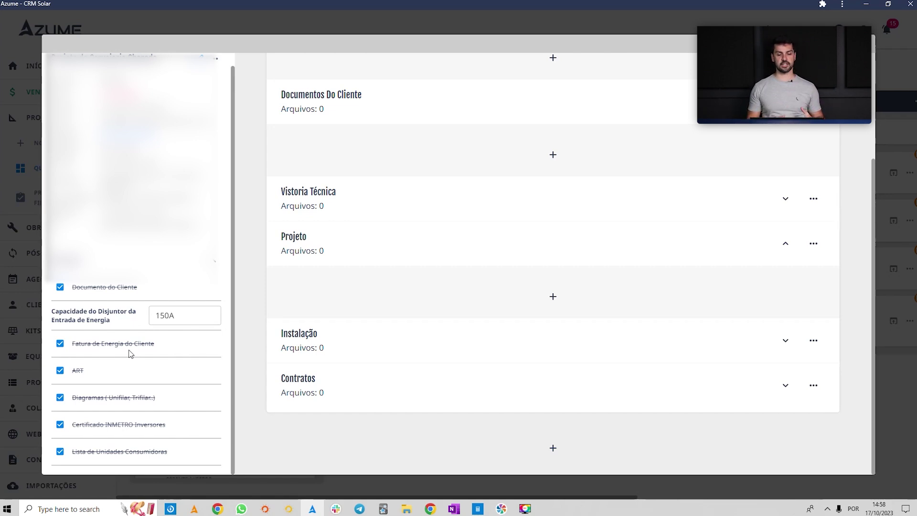
pyautogui.scroll(1, 127, 334)
pyautogui.scroll(3, 432, 178)
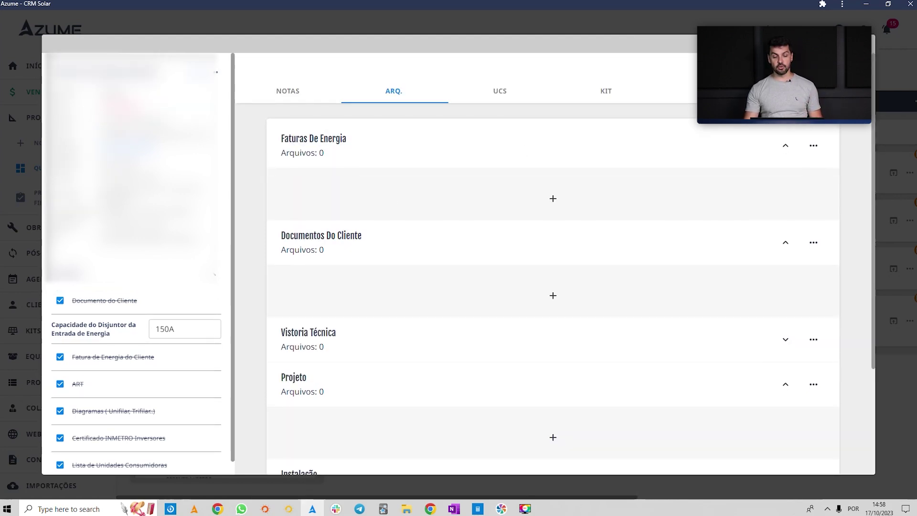
pyautogui.press('Escape')
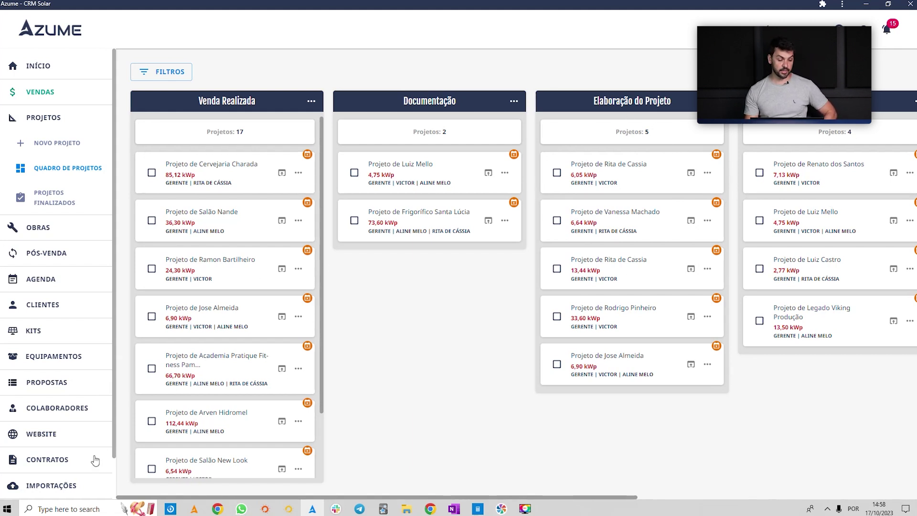
# Open the Checklist de Projetos configuration in the account settings and bring up its list of items
pyautogui.scroll(-1, 86, 454)
pyautogui.click(62, 466)
pyautogui.scroll(-3, 57, 449)
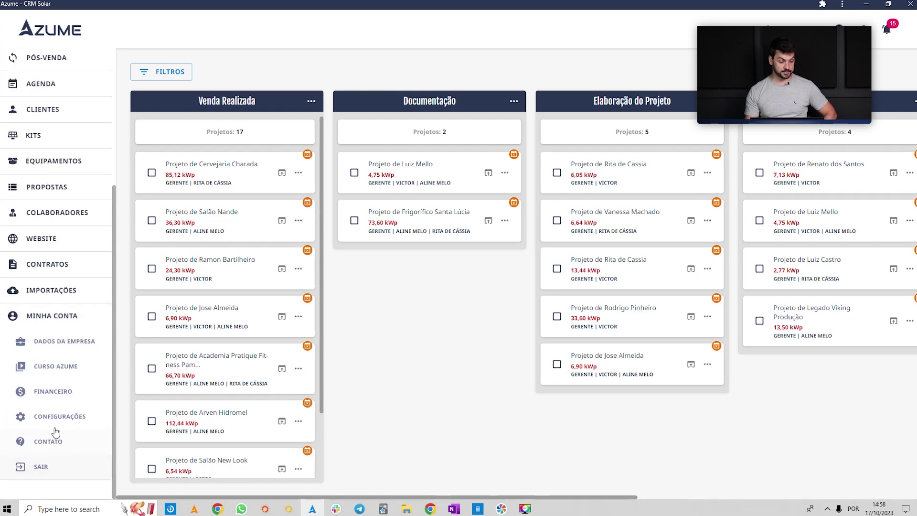
pyautogui.click(56, 416)
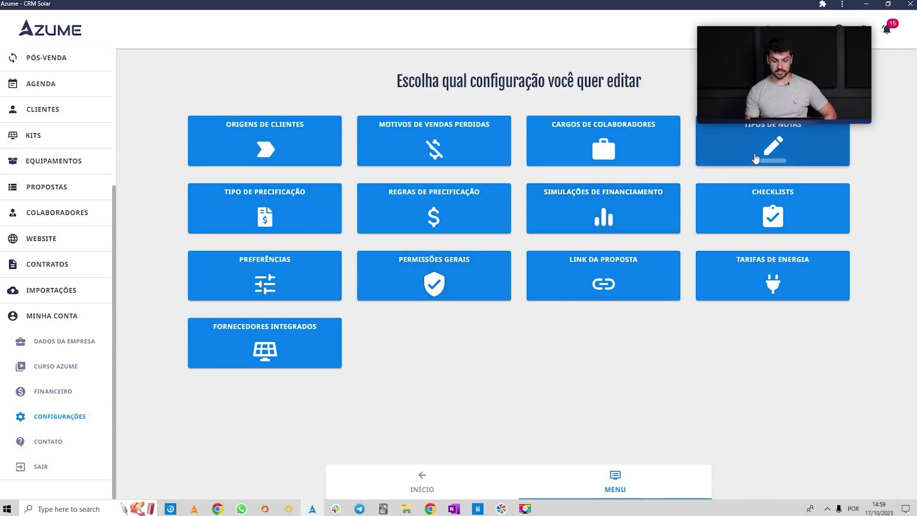
pyautogui.click(712, 234)
pyautogui.click(745, 225)
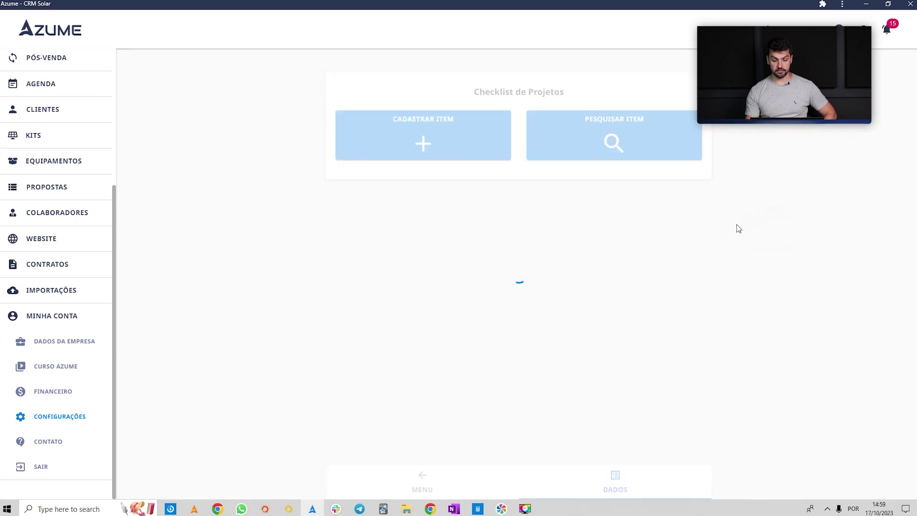
pyautogui.scroll(-2, 425, 298)
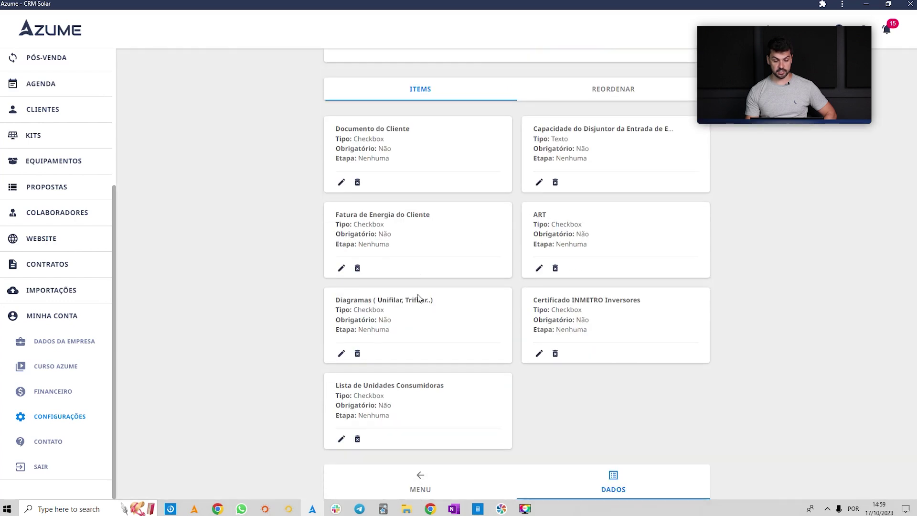
# Make the Fatura de Energia do Cliente item mandatory with Etapa 2 - Documentação as its blocking stage, and save it
pyautogui.click(341, 269)
pyautogui.click(345, 340)
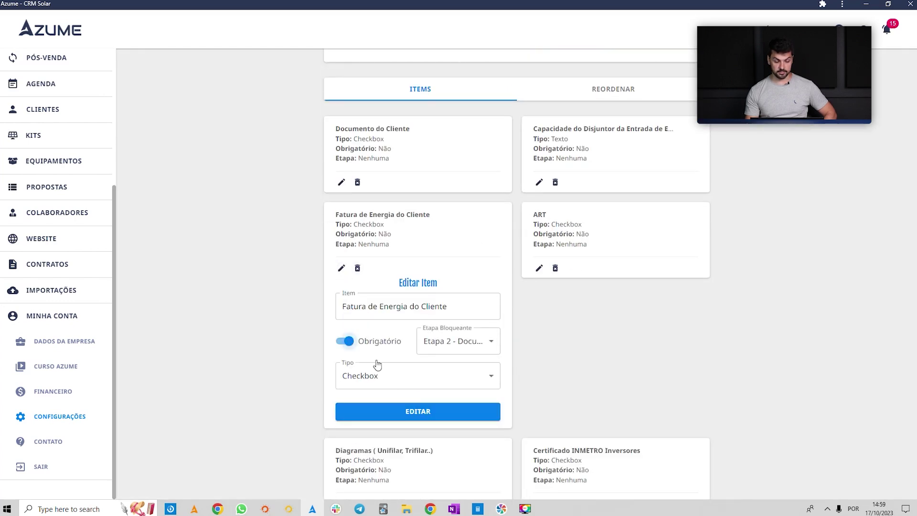
pyautogui.click(458, 343)
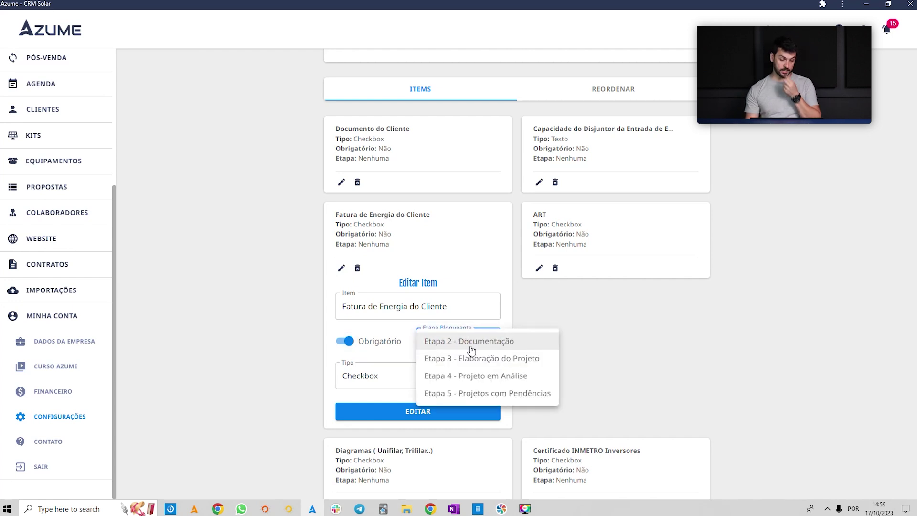
pyautogui.click(475, 345)
pyautogui.click(456, 409)
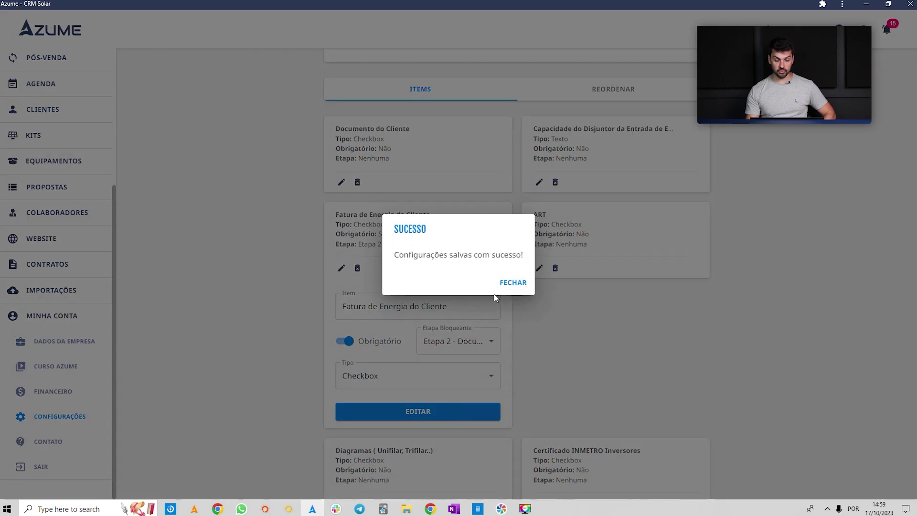
pyautogui.click(503, 285)
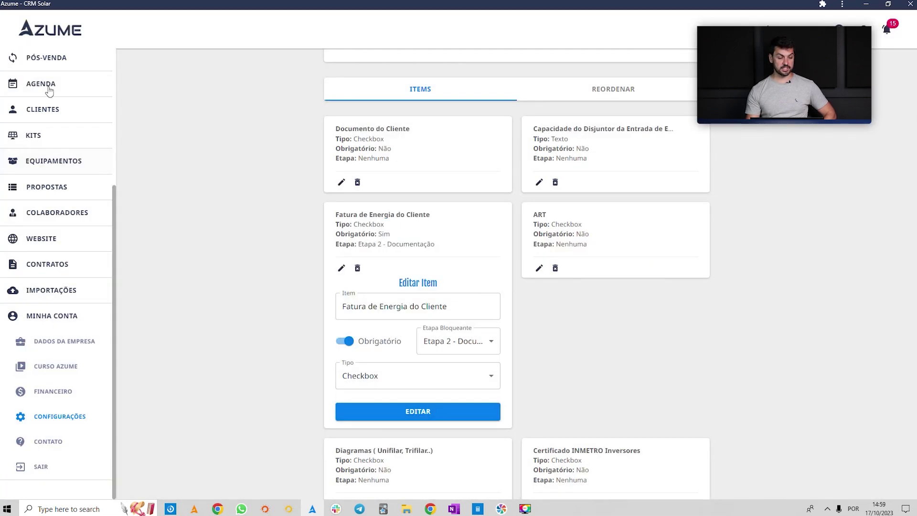
# Return to the project board and try to move the 24,30 kWp project from Venda Realizada to Elaboração do Projeto
pyautogui.scroll(5, 50, 110)
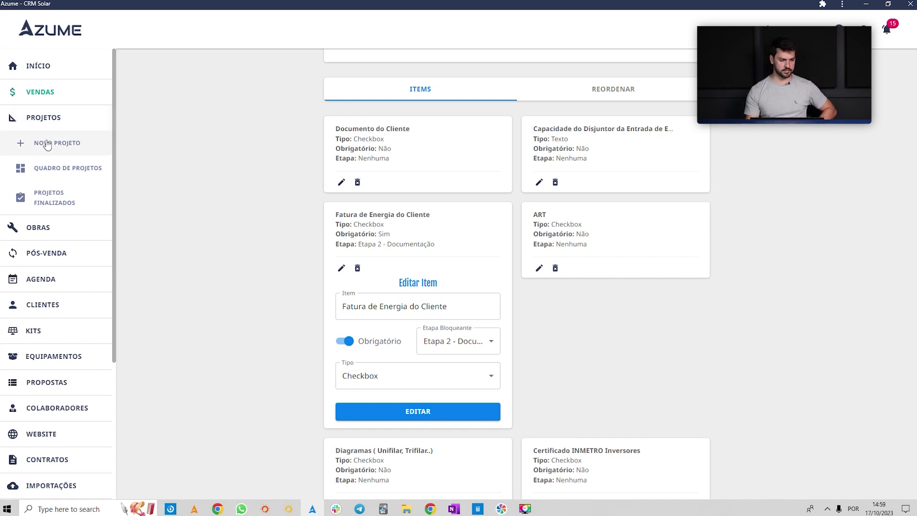
pyautogui.click(52, 168)
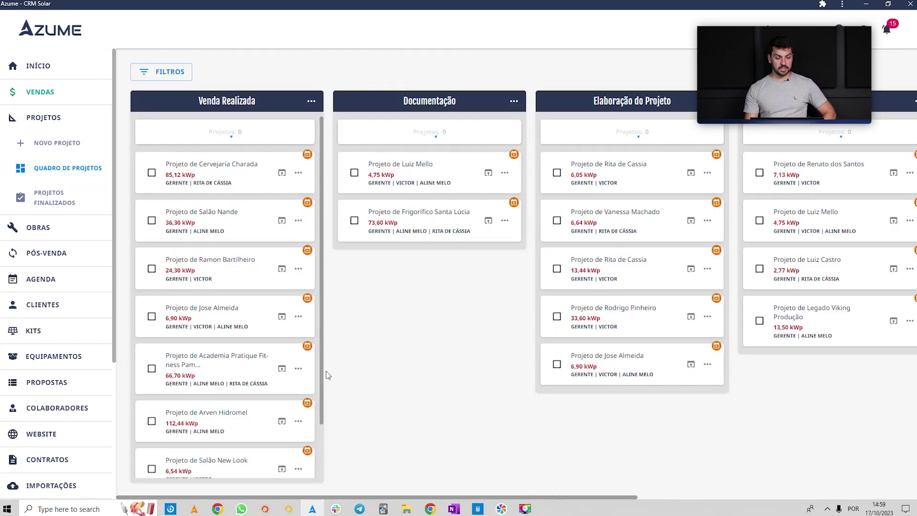
pyautogui.click(285, 329)
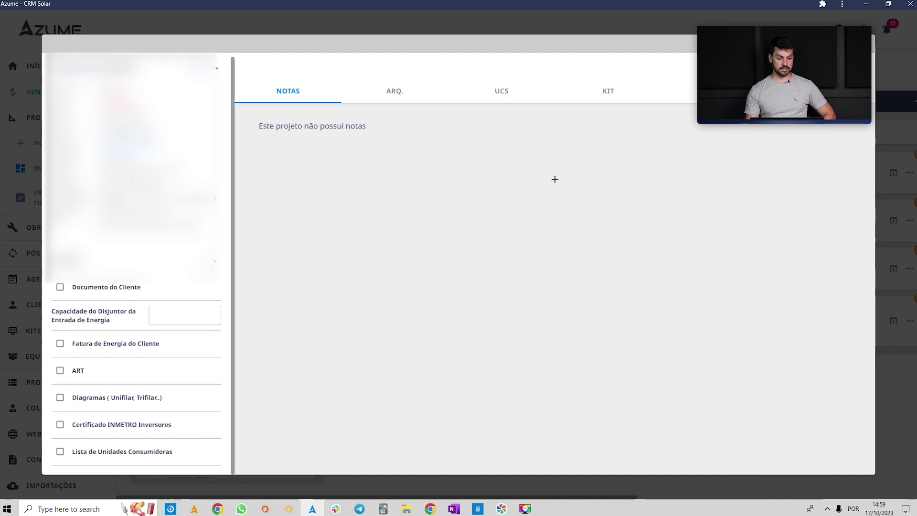
pyautogui.press('Escape')
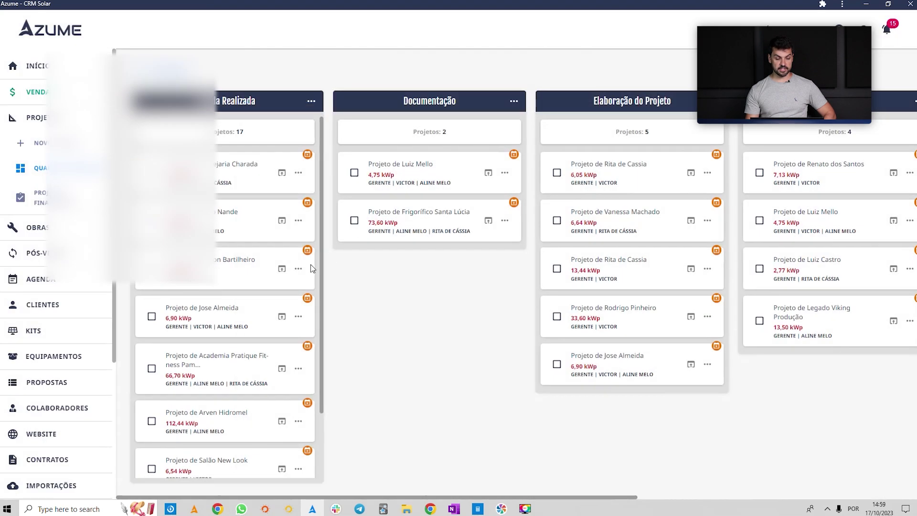
pyautogui.moveTo(272, 330); pyautogui.dragTo(619, 289)
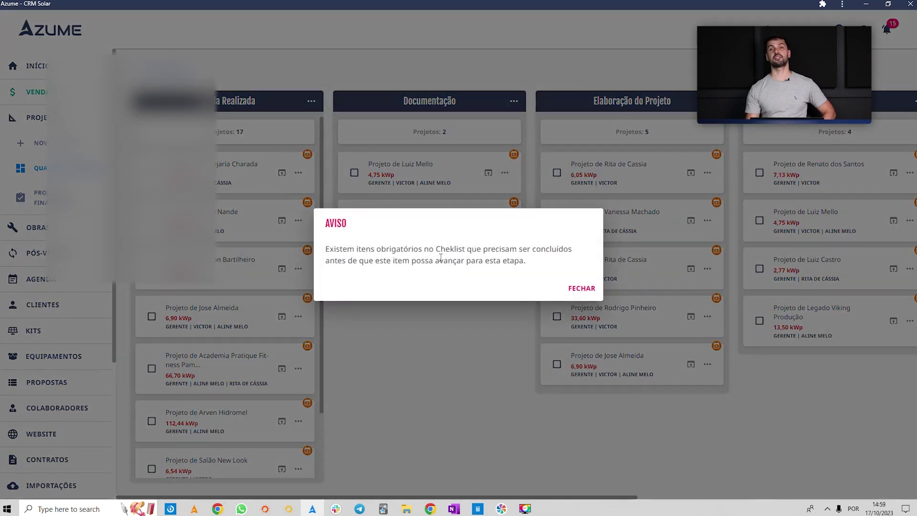
pyautogui.click(574, 297)
# Mark Fatura de Energia do Cliente as completed in the 24,30 kWp project's checklist and move the project to Elaboração do Projeto
pyautogui.click(287, 314)
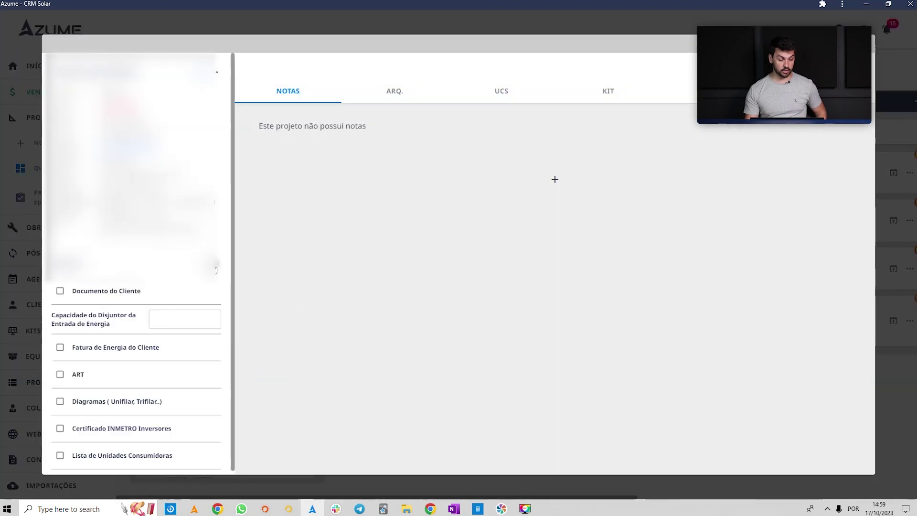
pyautogui.click(61, 348)
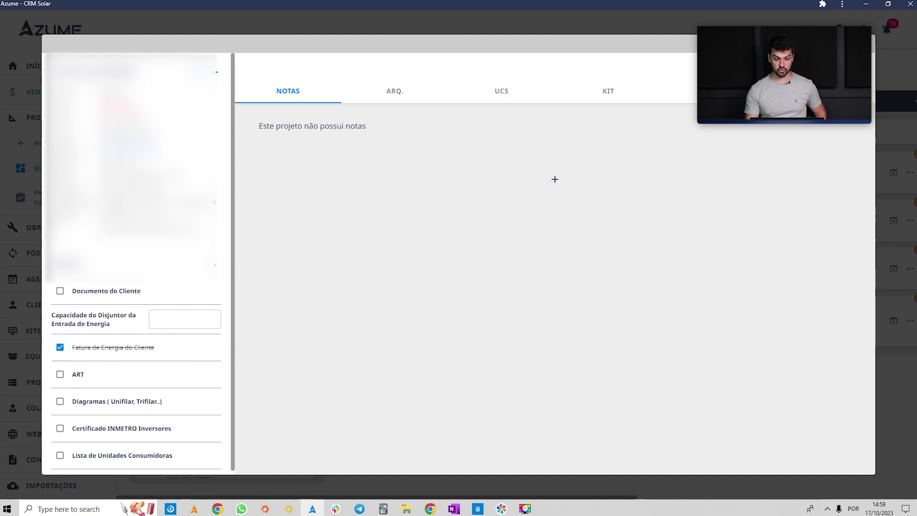
pyautogui.press('Escape')
pyautogui.moveTo(187, 303); pyautogui.dragTo(599, 271)
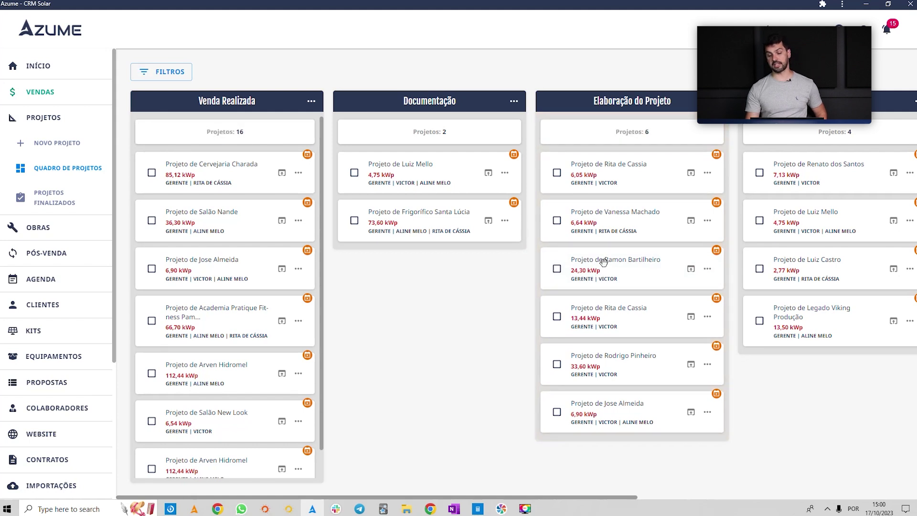